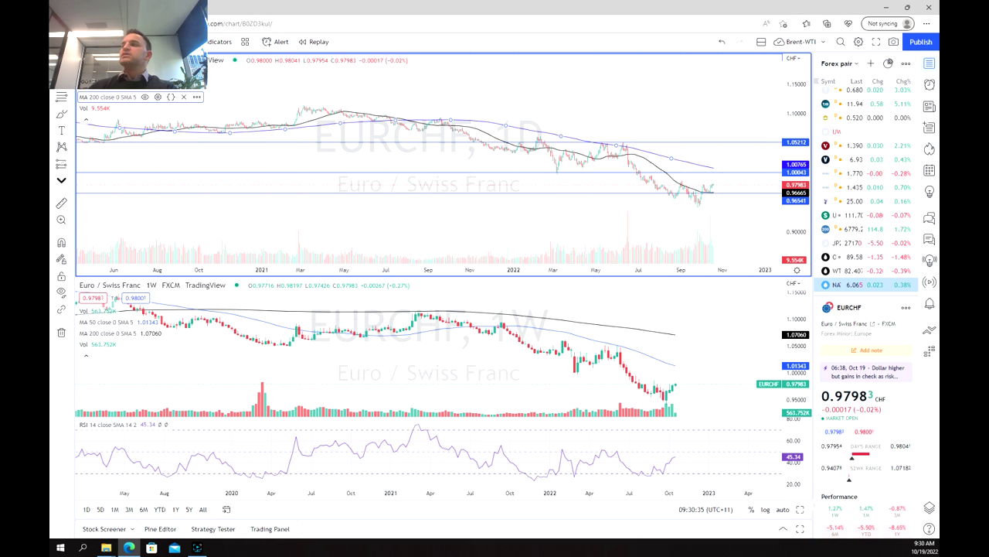
Zoom the weekly EURCHF chart out to its 1980s history, shift it left, and maximize it.
{"action": "scroll", "coordinate": [611, 351], "scroll_direction": "down", "scroll_amount": 3}
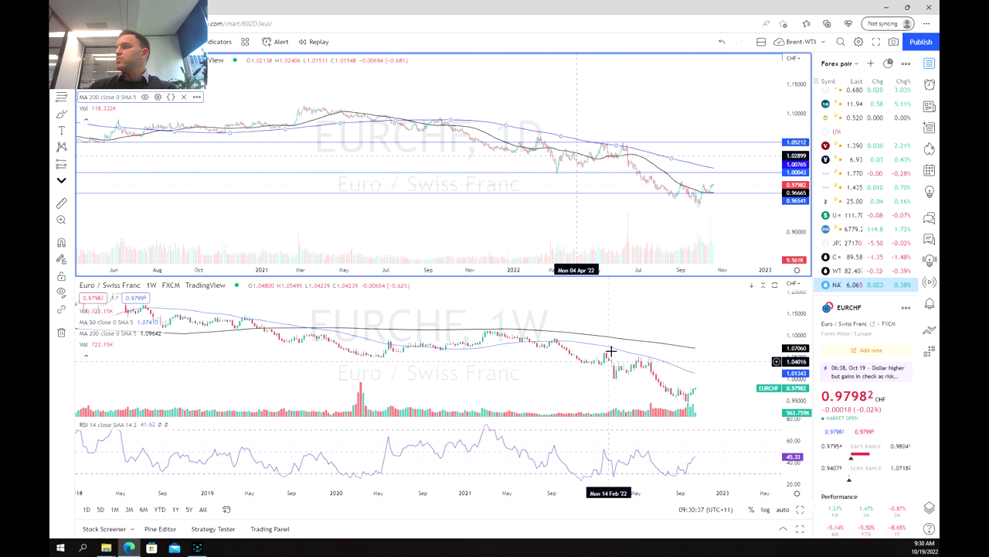
{"action": "scroll", "coordinate": [611, 351], "scroll_direction": "down", "scroll_amount": 5}
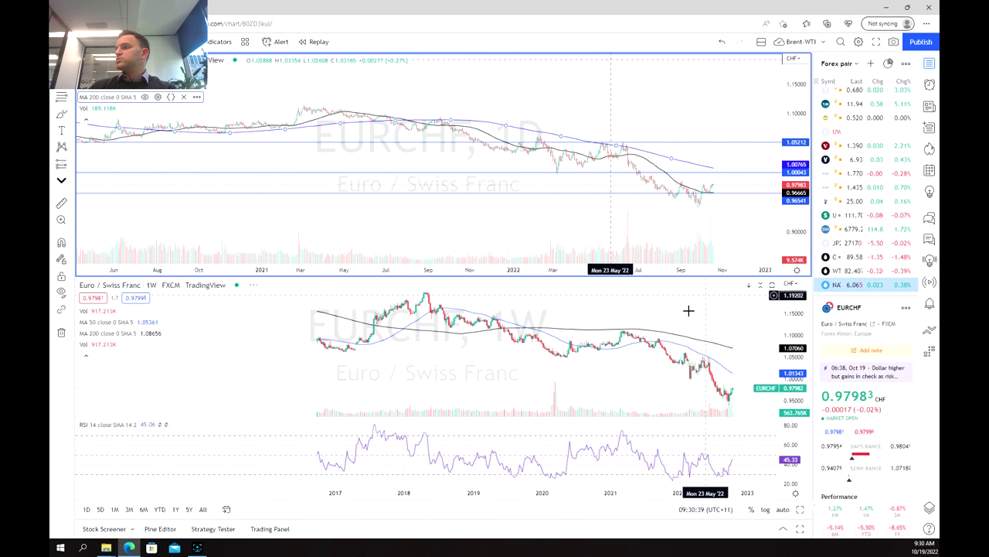
{"action": "scroll", "coordinate": [654, 379], "scroll_direction": "down", "scroll_amount": 5}
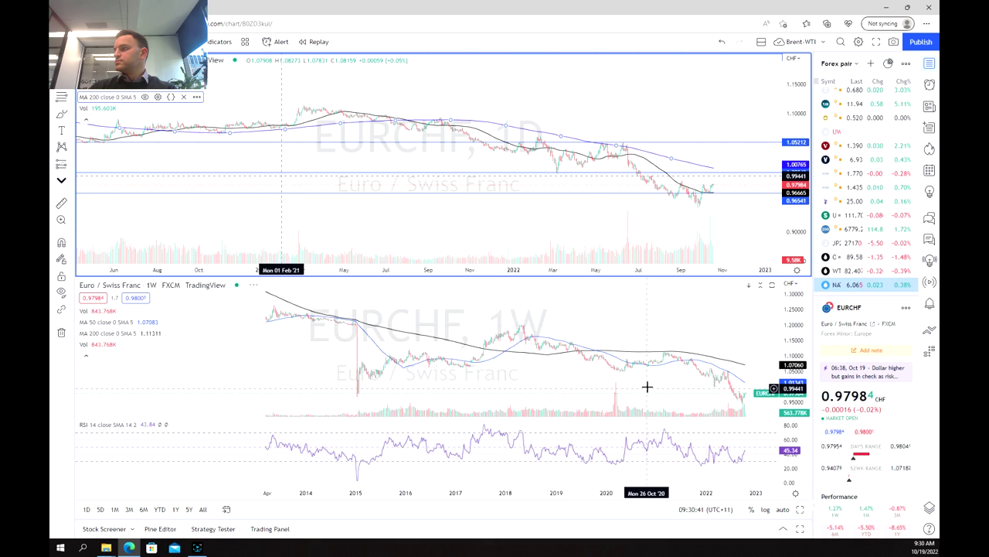
{"action": "scroll", "coordinate": [650, 385], "scroll_direction": "down", "scroll_amount": 5}
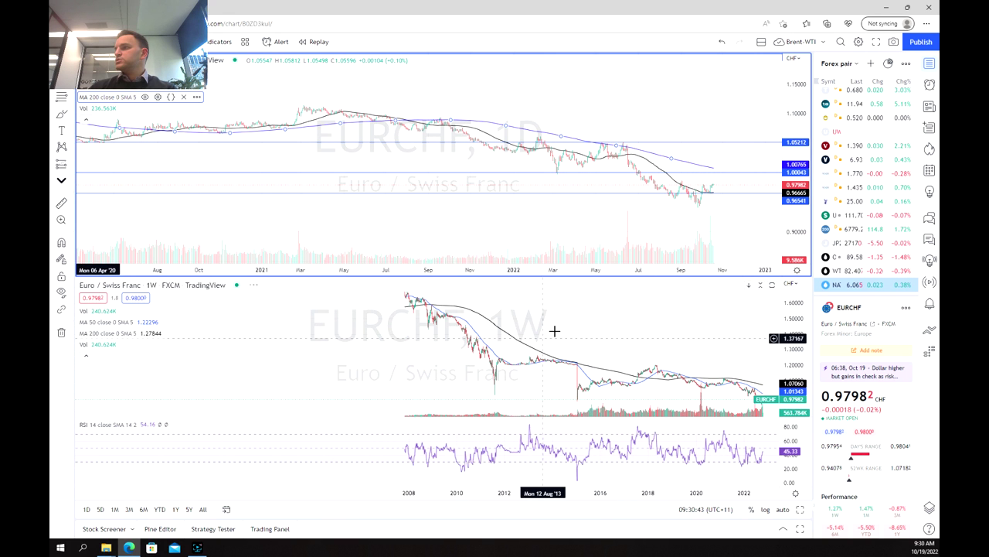
{"action": "scroll", "coordinate": [554, 333], "scroll_direction": "down", "scroll_amount": 3}
{"action": "scroll", "coordinate": [707, 327], "scroll_direction": "down", "scroll_amount": 3}
{"action": "scroll", "coordinate": [710, 336], "scroll_direction": "down", "scroll_amount": 3}
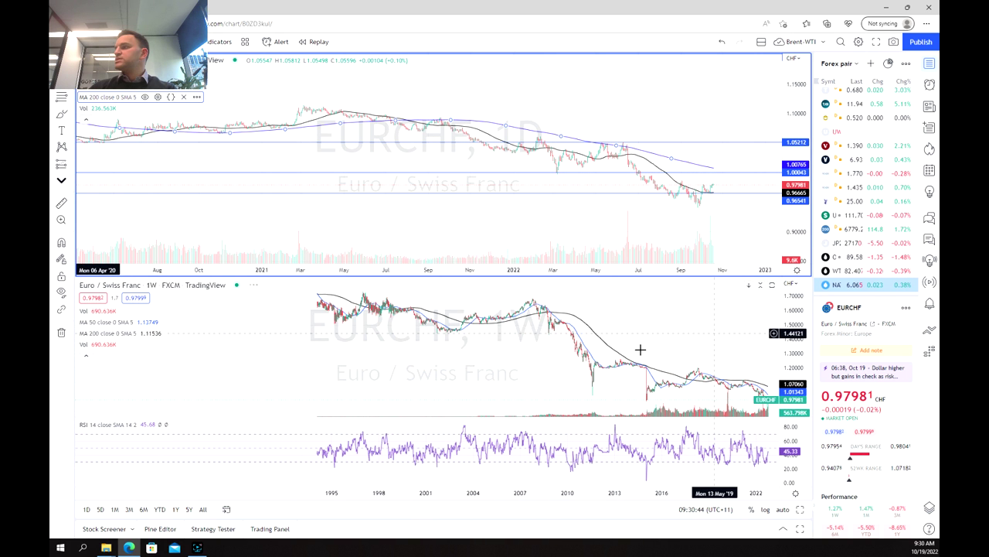
{"action": "scroll", "coordinate": [588, 336], "scroll_direction": "down", "scroll_amount": 3}
{"action": "left_click_drag", "start_coordinate": [529, 325], "coordinate": [439, 312]}
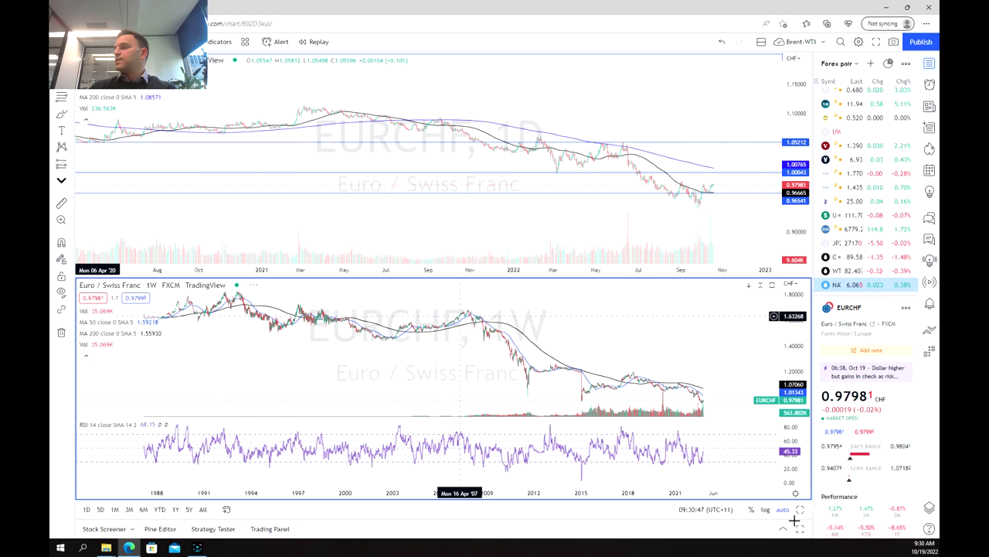
{"action": "key", "text": "alt+Return"}
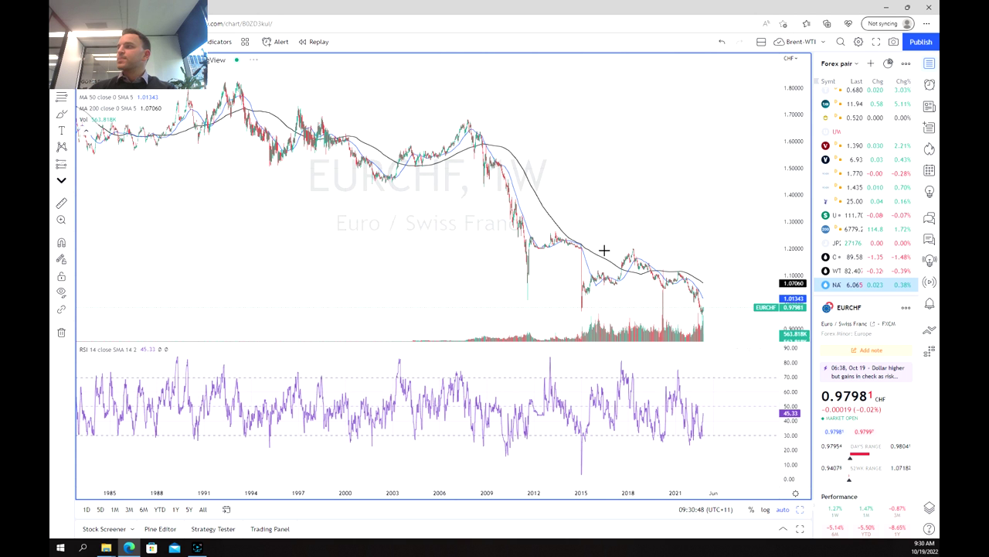
Zoom the weekly chart in to about 2015–2022 and select the Horizontal Line tool.
{"action": "scroll", "coordinate": [604, 252], "scroll_direction": "up", "scroll_amount": 10}
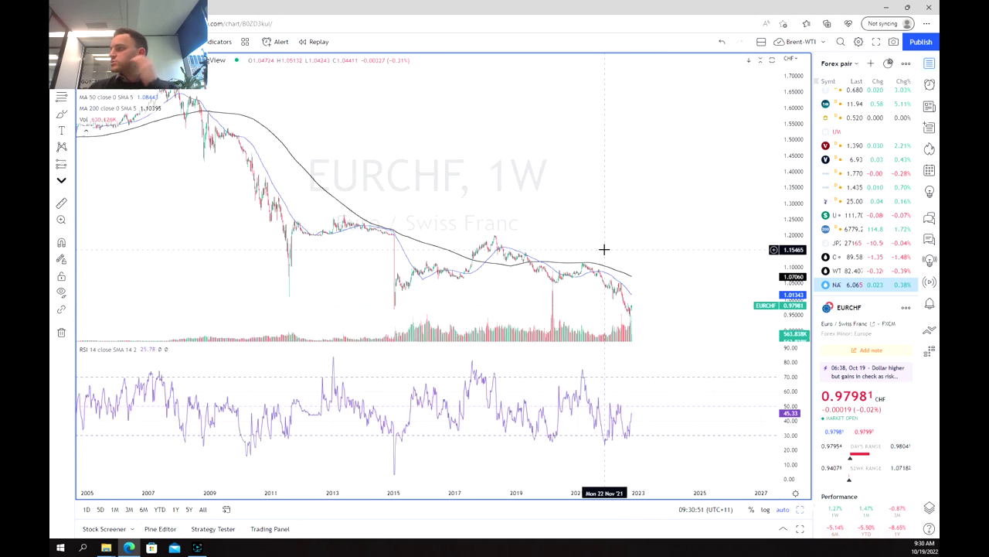
{"action": "scroll", "coordinate": [604, 249], "scroll_direction": "up", "scroll_amount": 1}
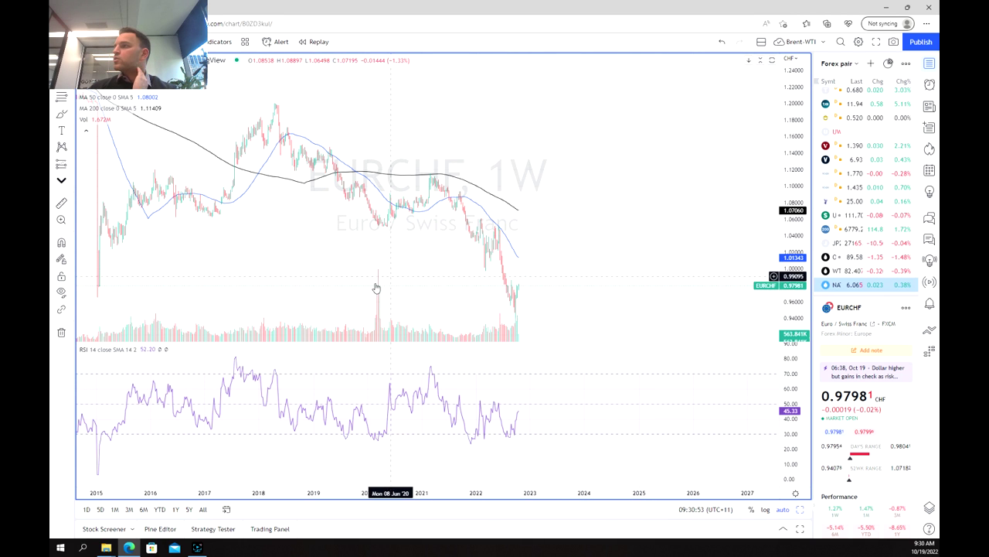
{"action": "left_click", "coordinate": [62, 94]}
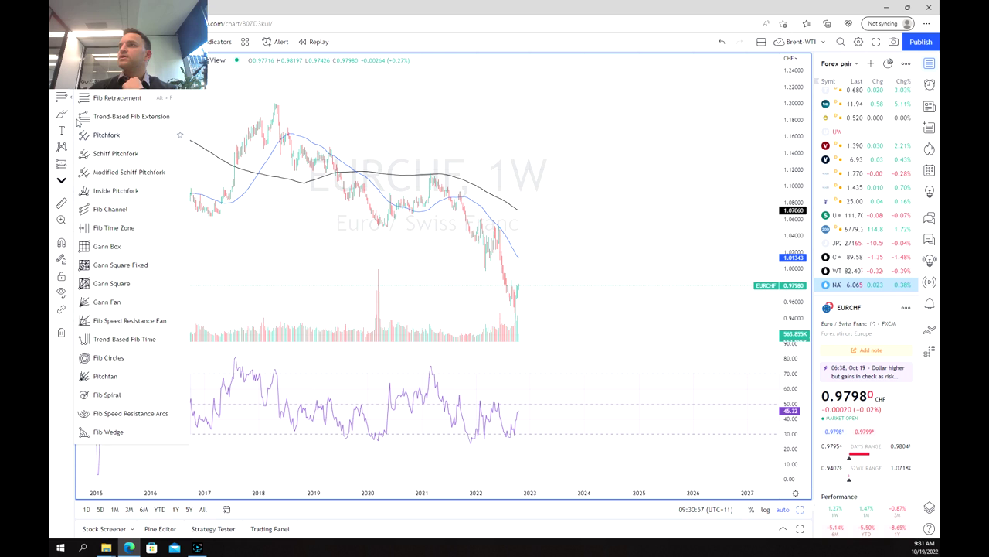
{"action": "left_click", "coordinate": [61, 77]}
{"action": "left_click", "coordinate": [116, 196]}
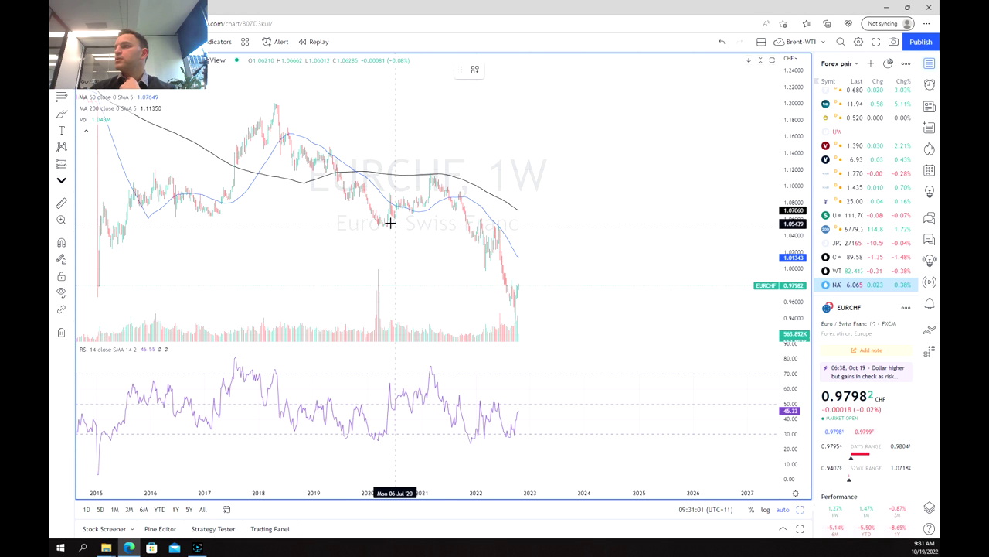
Place a support line at 0.96512 and sketch a U-shaped brush curve under the 2015 low.
{"action": "left_click", "coordinate": [297, 296]}
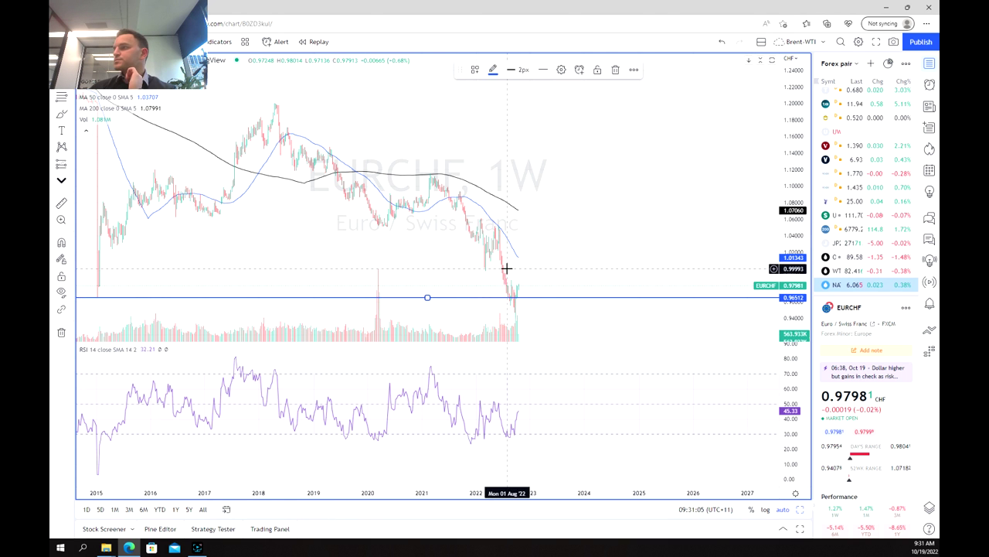
{"action": "scroll", "coordinate": [507, 268], "scroll_direction": "down", "scroll_amount": 5}
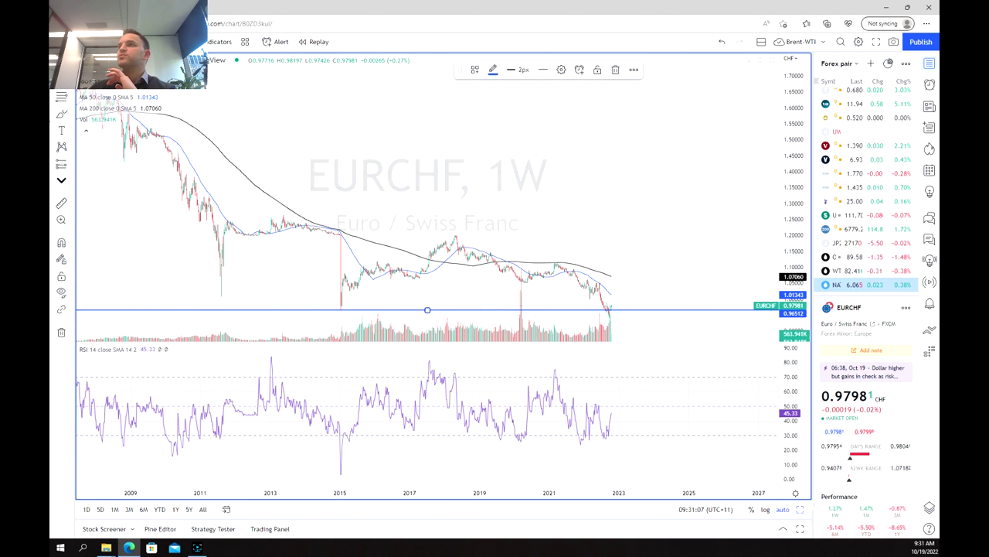
{"action": "key", "text": "alt+t"}
{"action": "mouse_move", "coordinate": [331, 296]}
{"action": "left_mouse_down"}
{"action": "mouse_move", "coordinate": [340, 317]}
{"action": "mouse_move", "coordinate": [362, 304]}
{"action": "left_mouse_up"}
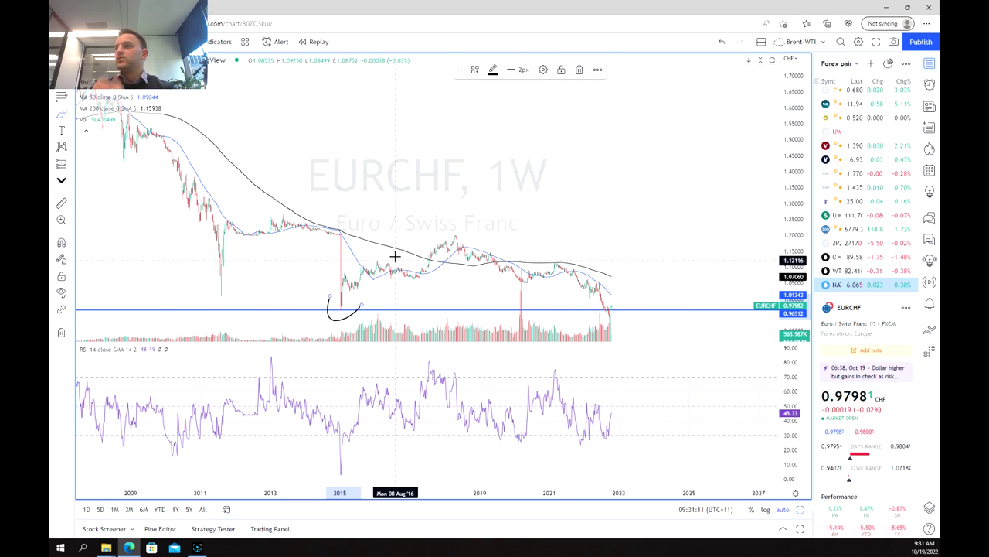
{"action": "left_click", "coordinate": [280, 159]}
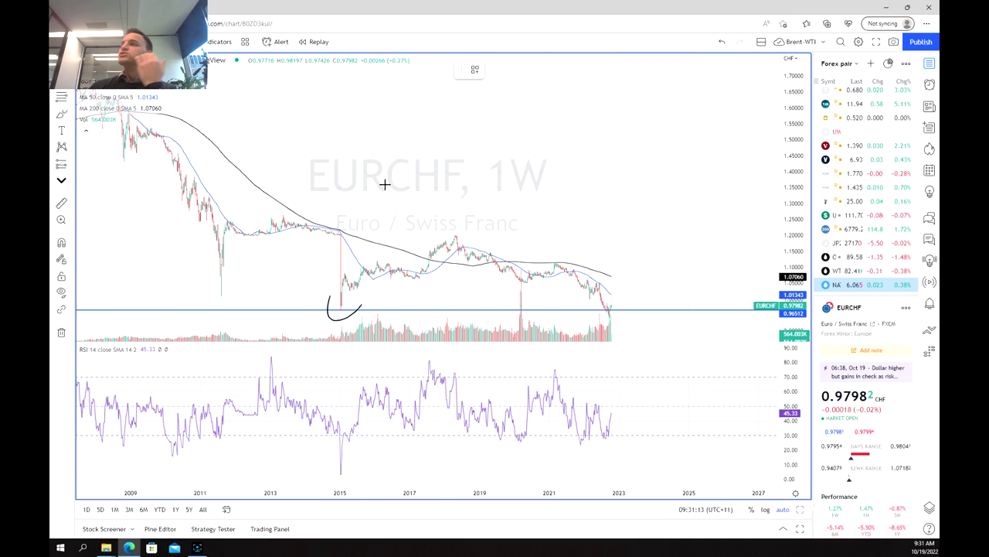
Add resistance lines at 1.26825 and 1.20271.
{"action": "left_click", "coordinate": [359, 214]}
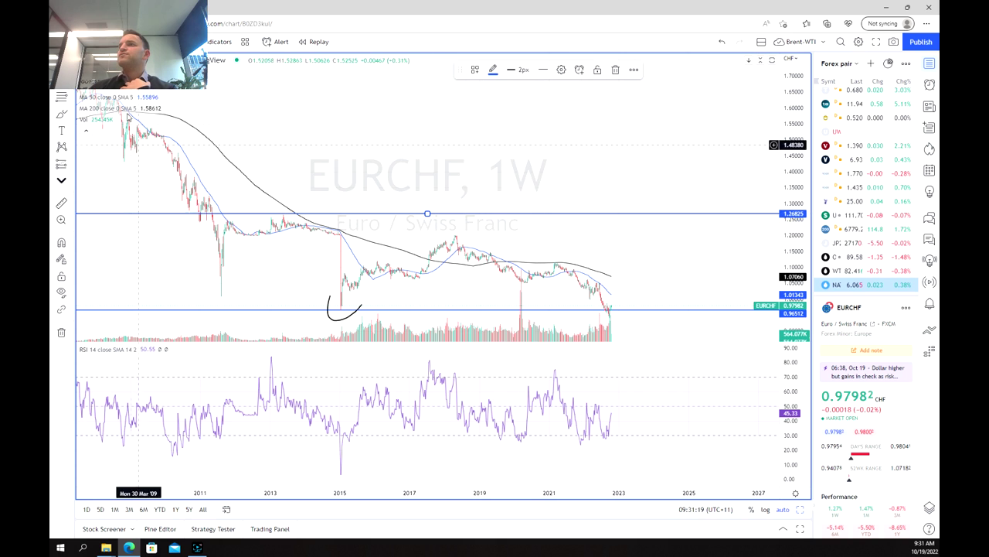
{"action": "left_click", "coordinate": [561, 257]}
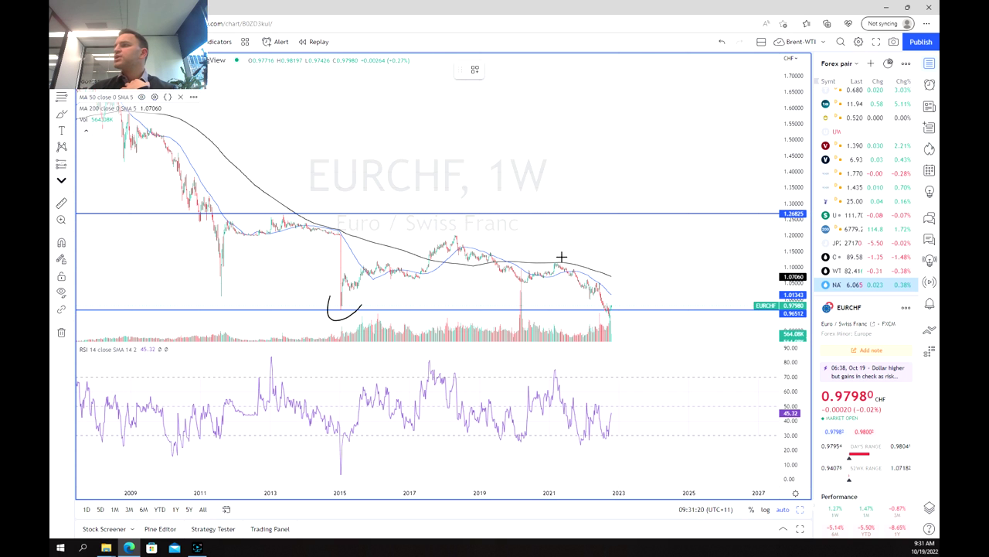
{"action": "left_click", "coordinate": [524, 233]}
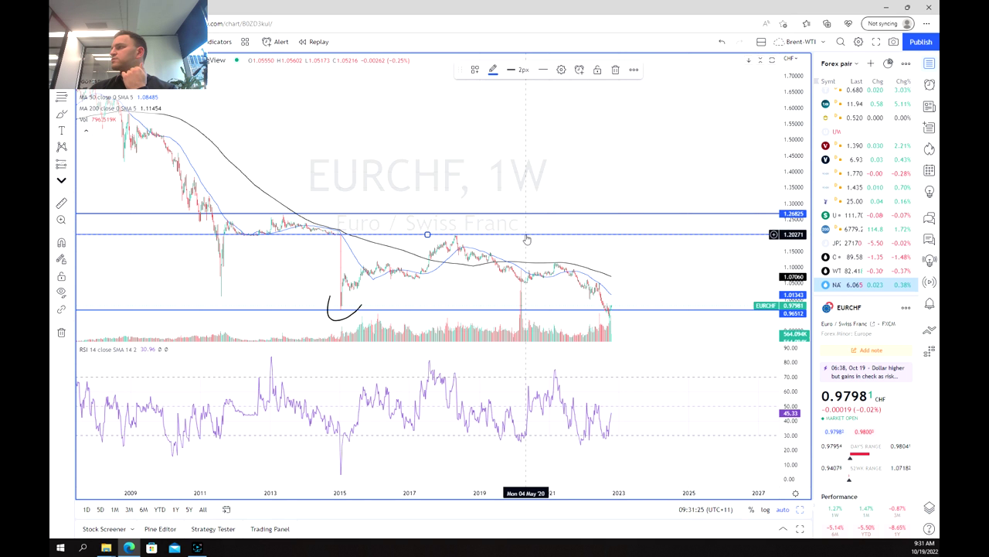
Reset the weekly chart view and shift it left to leave space after the last candle.
{"action": "scroll", "coordinate": [627, 262], "scroll_direction": "up", "scroll_amount": 5}
{"action": "scroll", "coordinate": [541, 262], "scroll_direction": "up", "scroll_amount": 6}
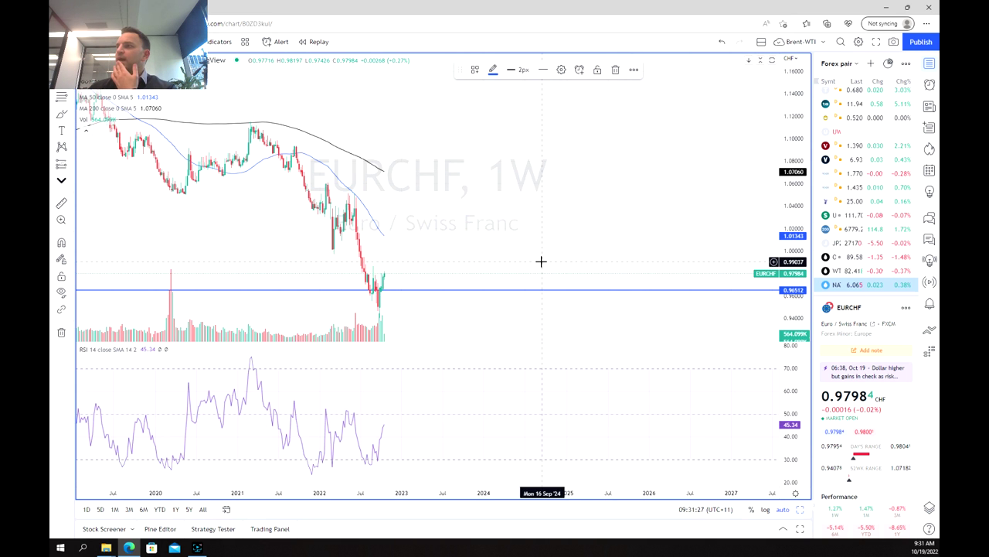
{"action": "scroll", "coordinate": [419, 181], "scroll_direction": "down", "scroll_amount": 4}
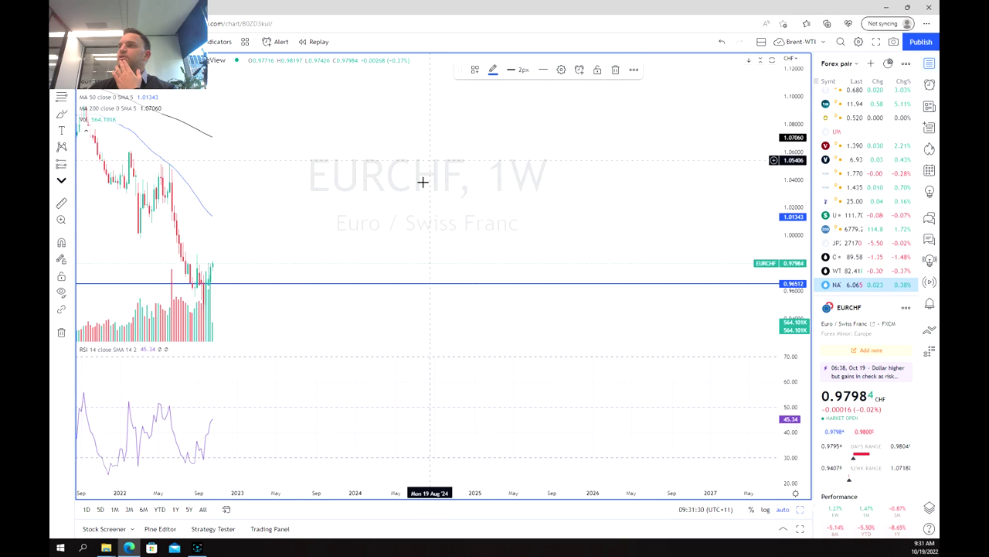
{"action": "right_click", "coordinate": [430, 241]}
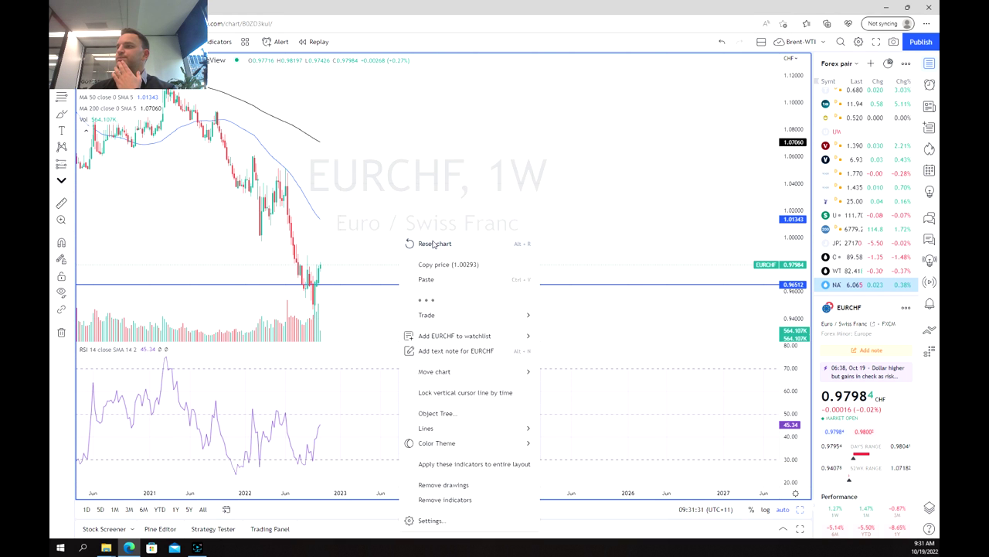
{"action": "left_click", "coordinate": [433, 243]}
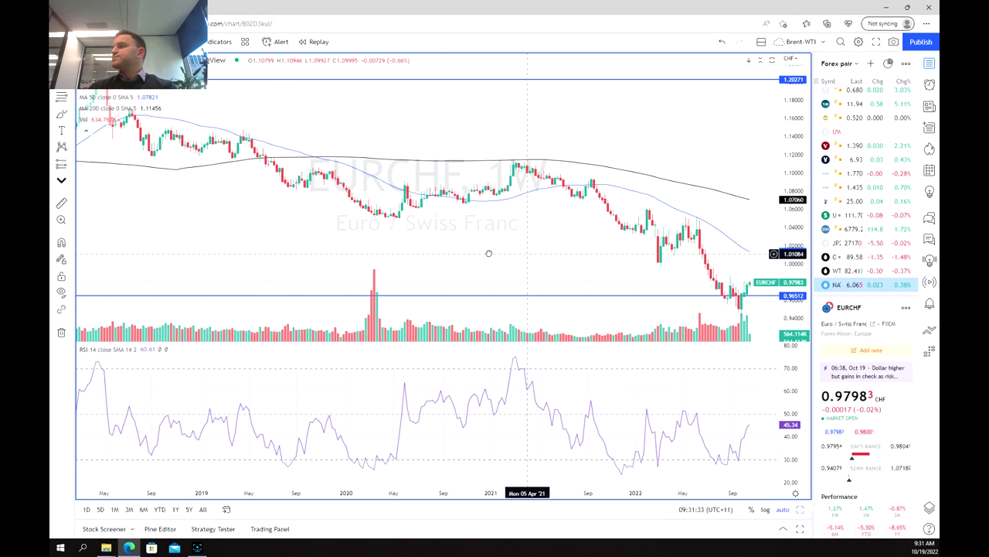
{"action": "left_click_drag", "start_coordinate": [488, 253], "coordinate": [305, 221]}
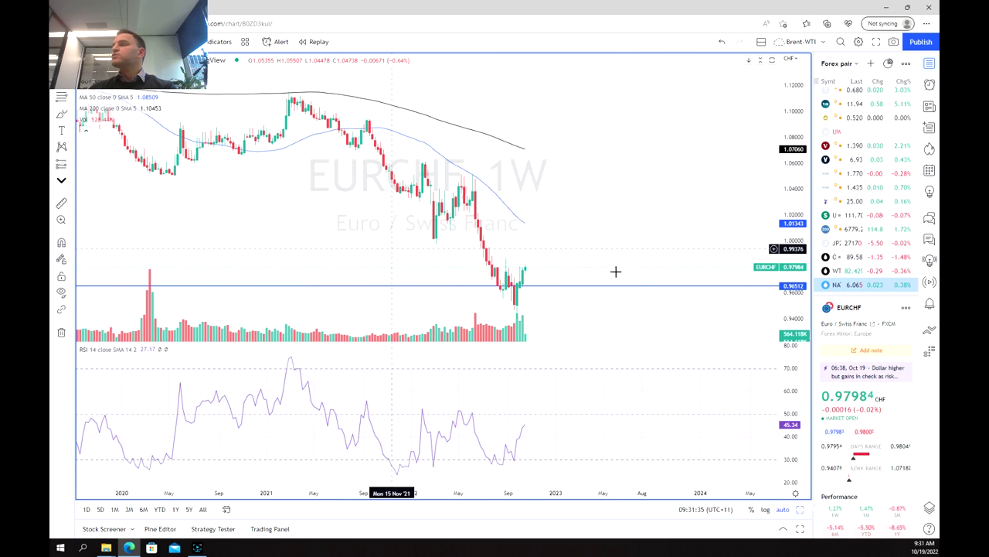
{"action": "scroll", "coordinate": [428, 283], "scroll_direction": "up", "scroll_amount": 2}
{"action": "scroll", "coordinate": [427, 283], "scroll_direction": "down", "scroll_amount": 4}
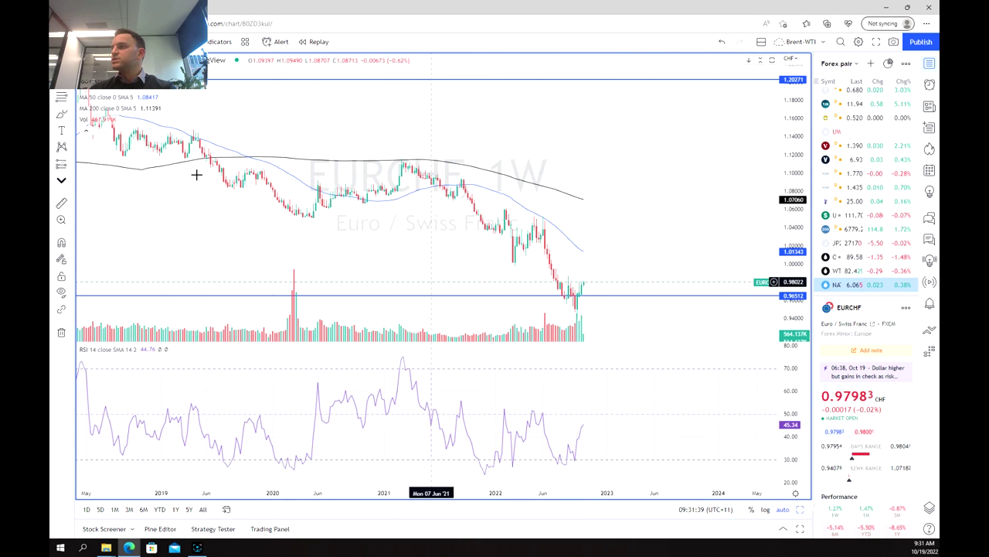
Bring up the brush and shape drawing tools in the left toolbar.
{"action": "left_click", "coordinate": [69, 97]}
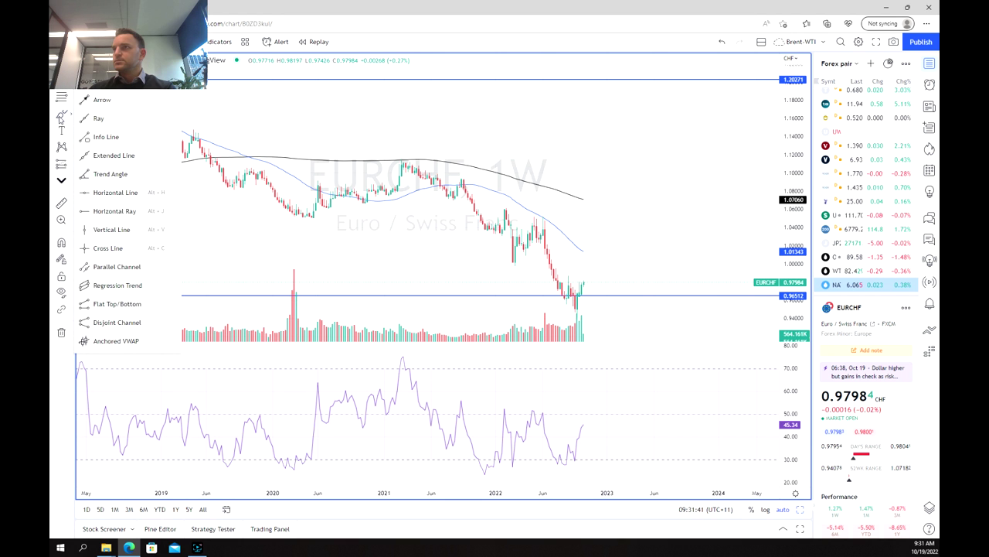
{"action": "left_click", "coordinate": [69, 113]}
{"action": "scroll", "coordinate": [623, 320], "scroll_direction": "up", "scroll_amount": 1}
{"action": "scroll", "coordinate": [623, 320], "scroll_direction": "up", "scroll_amount": 1}
{"action": "scroll", "coordinate": [541, 294], "scroll_direction": "down", "scroll_amount": 3}
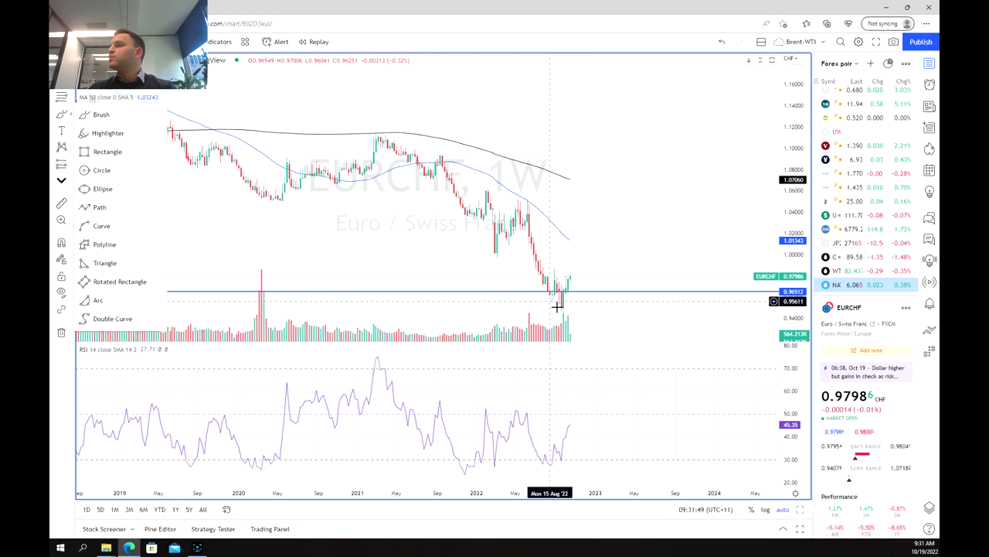
Sketch a U curve under the September 2022 lows near 0.96512, then compress the price scale.
{"action": "left_click_drag", "start_coordinate": [555, 307], "coordinate": [558, 317]}
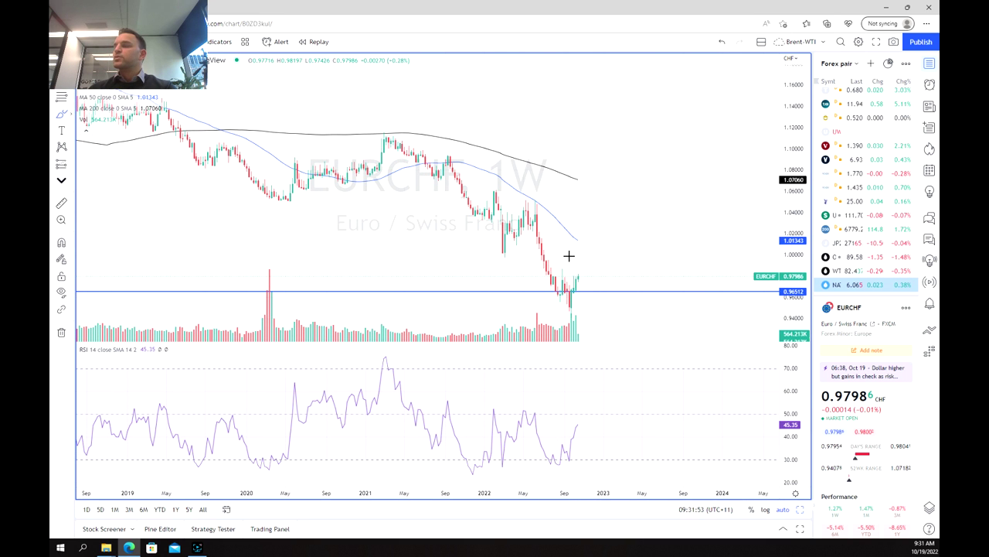
{"action": "mouse_move", "coordinate": [549, 298]}
{"action": "left_mouse_down"}
{"action": "mouse_move", "coordinate": [569, 319]}
{"action": "mouse_move", "coordinate": [587, 299]}
{"action": "left_mouse_up"}
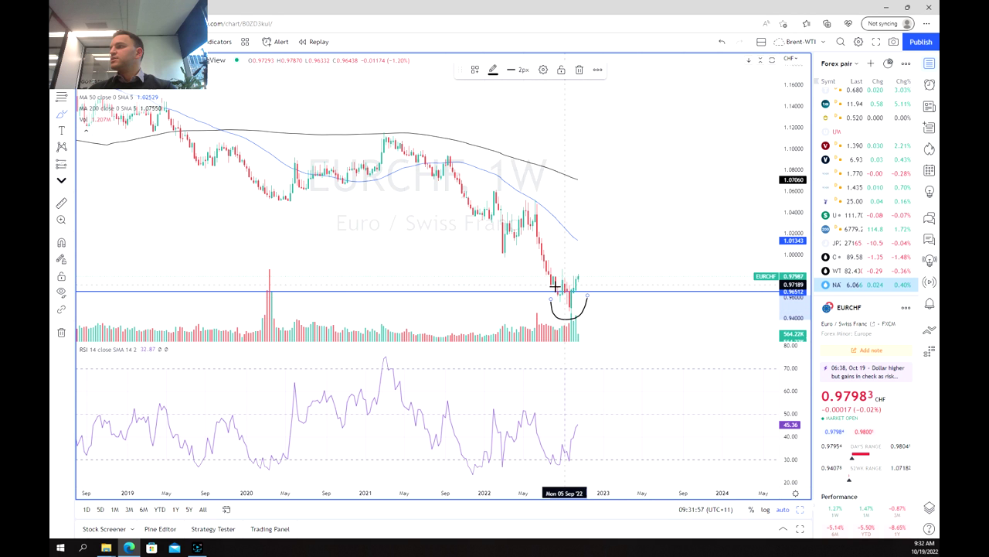
{"action": "scroll", "coordinate": [565, 280], "scroll_direction": "up", "scroll_amount": 1}
{"action": "scroll", "coordinate": [550, 279], "scroll_direction": "up", "scroll_amount": 1}
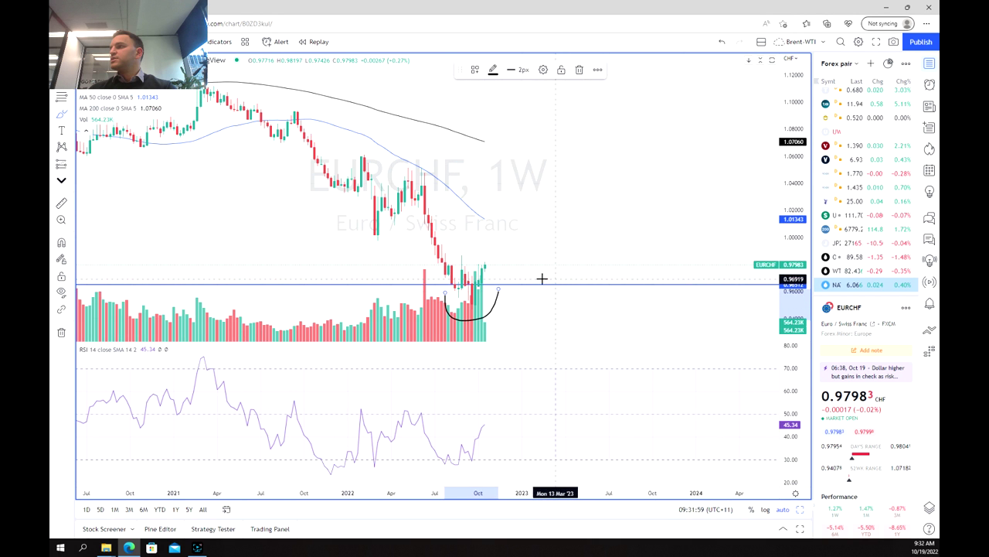
{"action": "scroll", "coordinate": [441, 248], "scroll_direction": "up", "scroll_amount": 1}
{"action": "left_click_drag", "start_coordinate": [785, 153], "coordinate": [778, 258]}
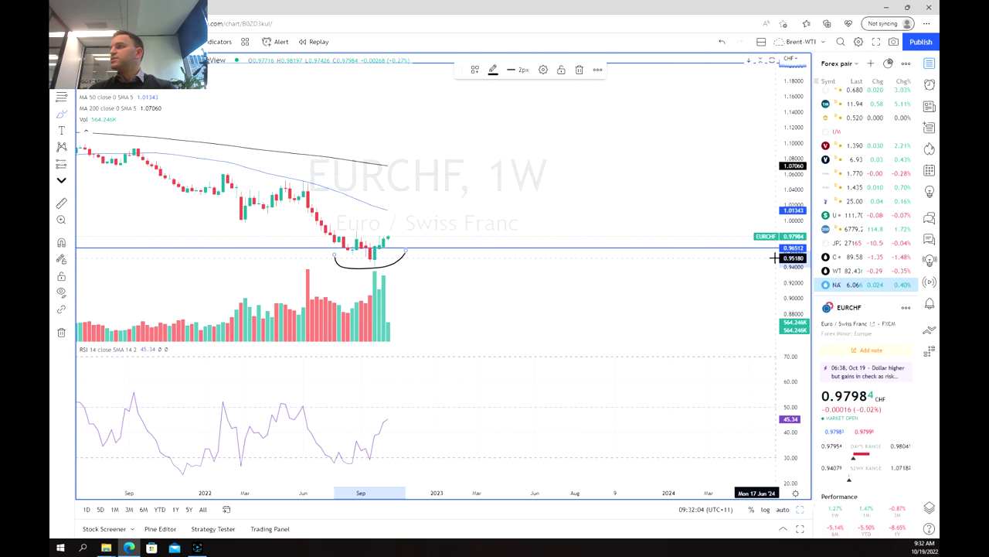
{"action": "left_click", "coordinate": [386, 237]}
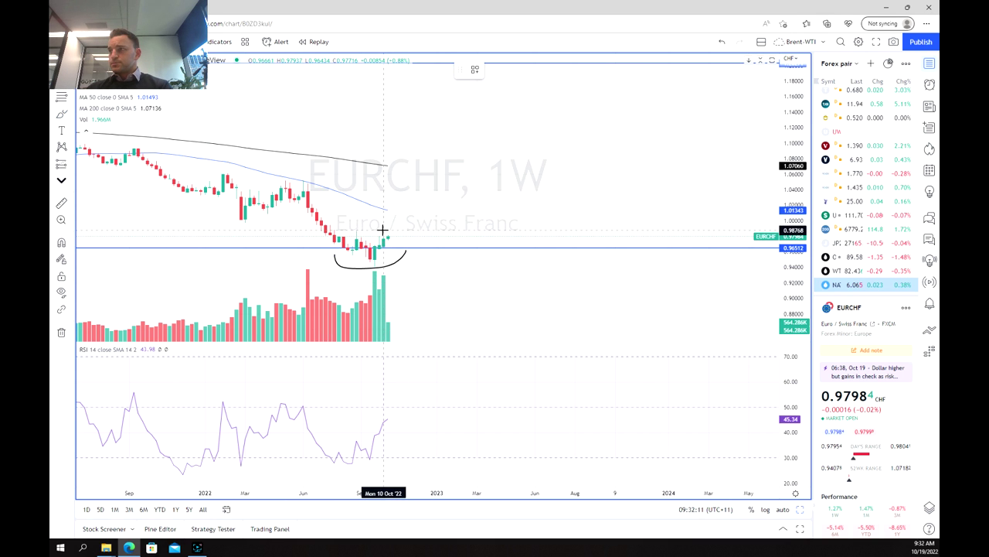
Add a horizontal resistance line at 0.98708.
{"action": "key", "text": "alt+h"}
{"action": "scroll", "coordinate": [348, 226], "scroll_direction": "down", "scroll_amount": 2}
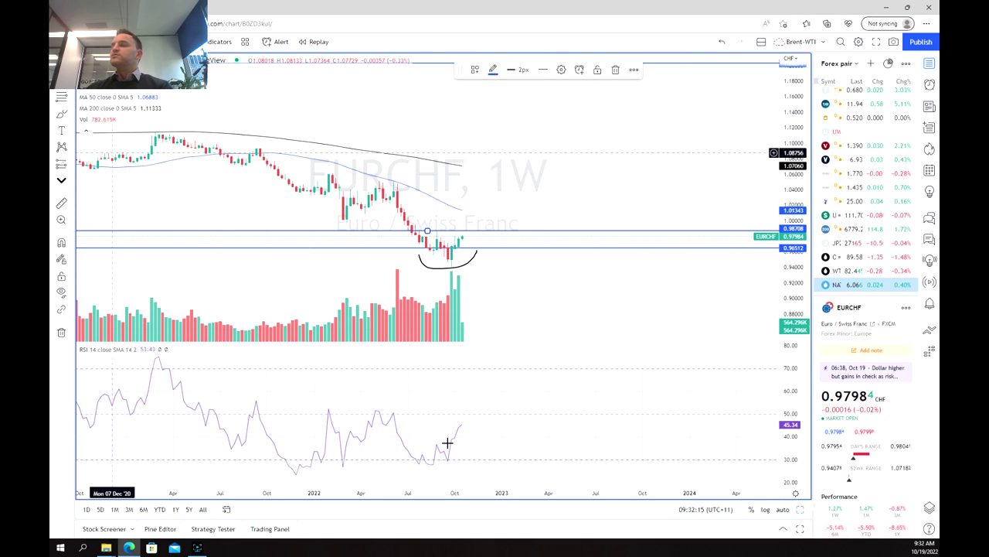
{"action": "left_click", "coordinate": [420, 462]}
Draw U-shaped arcs under the late-2022 and early-2022 RSI lows, then restore the daily/weekly layout.
{"action": "mouse_move", "coordinate": [405, 455]}
{"action": "left_mouse_down"}
{"action": "mouse_move", "coordinate": [433, 471]}
{"action": "mouse_move", "coordinate": [456, 457]}
{"action": "left_mouse_up"}
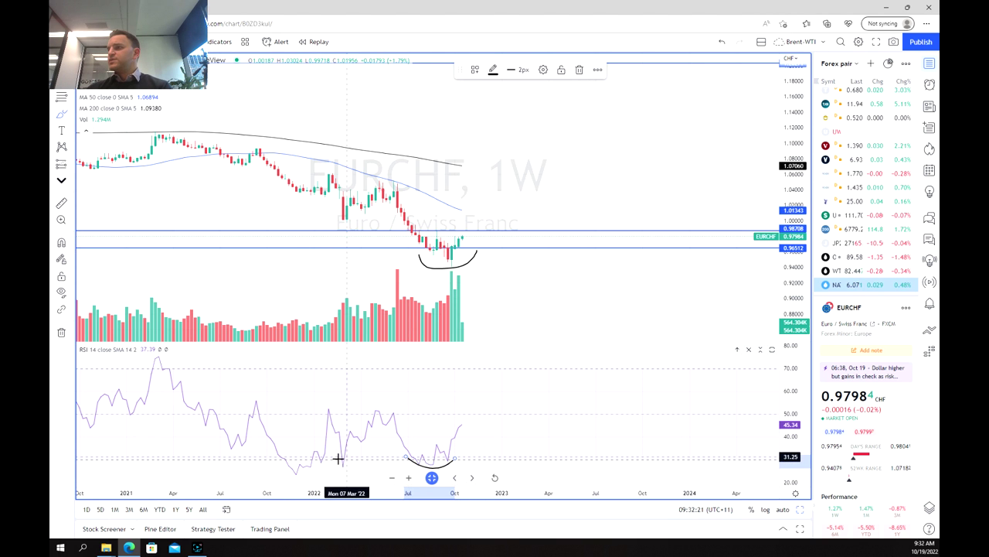
{"action": "mouse_move", "coordinate": [336, 461]}
{"action": "left_mouse_down"}
{"action": "mouse_move", "coordinate": [345, 470]}
{"action": "mouse_move", "coordinate": [361, 461]}
{"action": "left_mouse_up"}
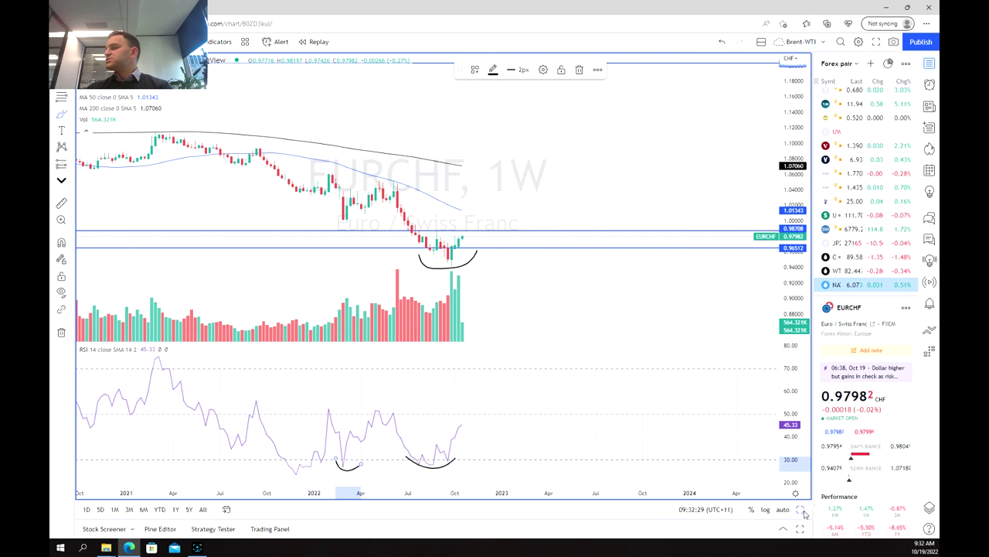
{"action": "key", "text": "alt+Return"}
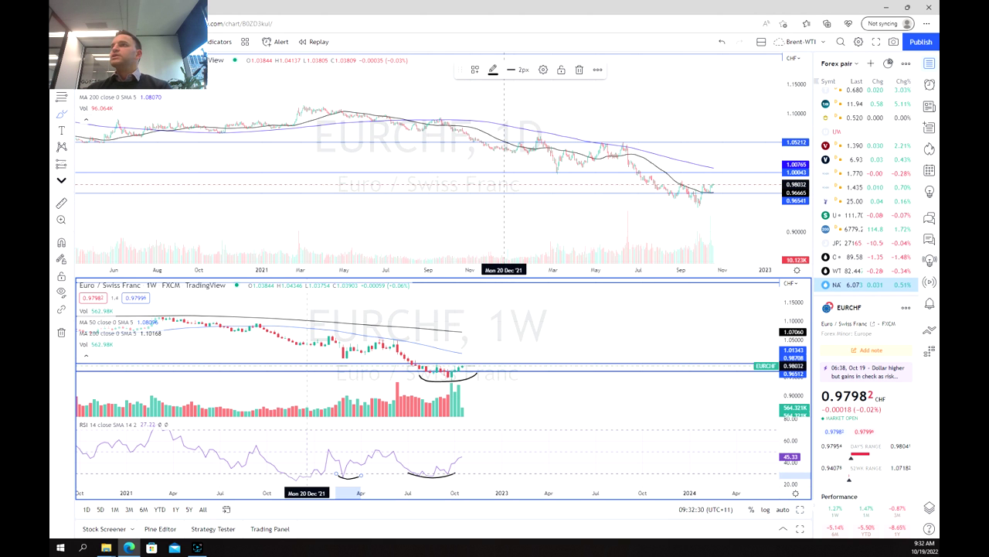
Maximize the daily EURCHF chart to fill the window.
{"action": "left_click", "coordinate": [508, 220]}
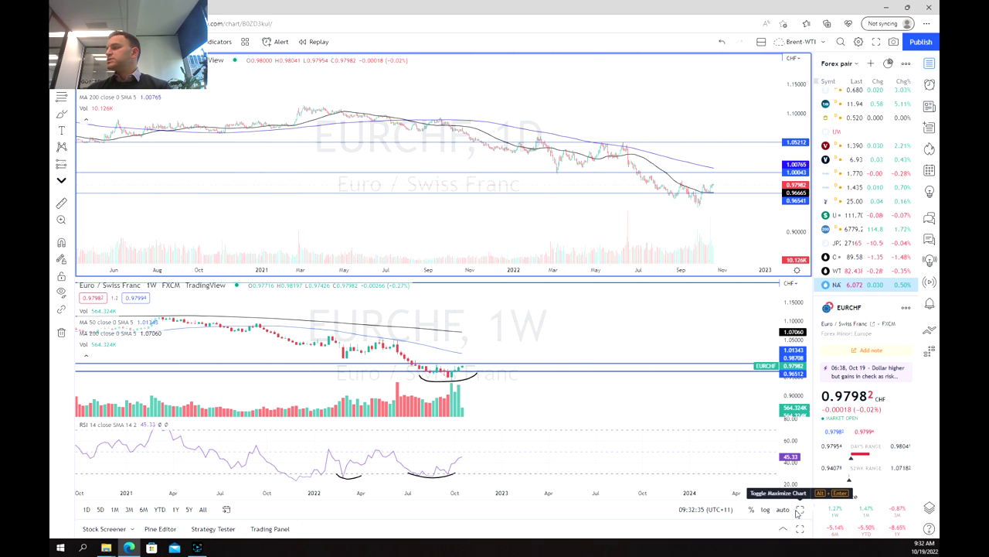
{"action": "left_click", "coordinate": [799, 511]}
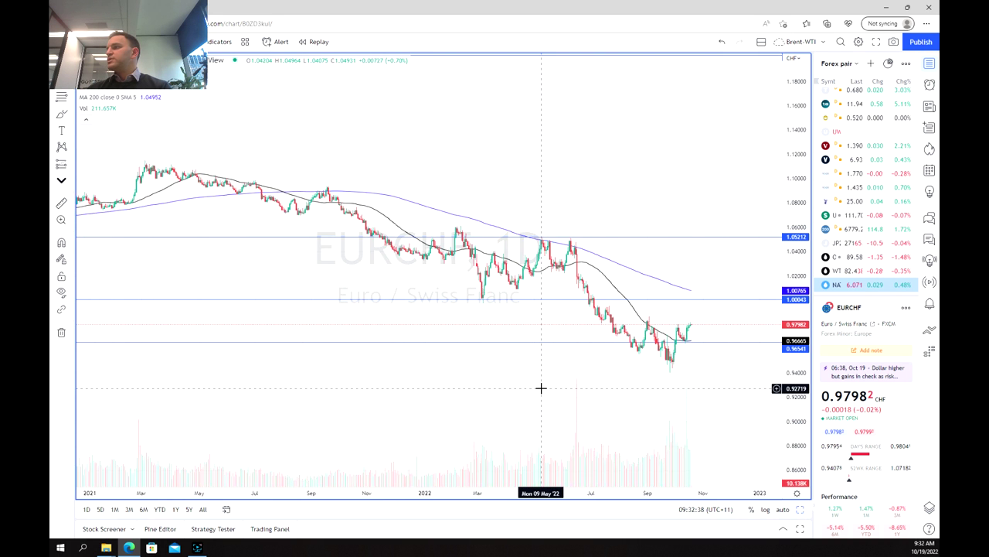
{"action": "scroll", "coordinate": [541, 388], "scroll_direction": "up", "scroll_amount": 5}
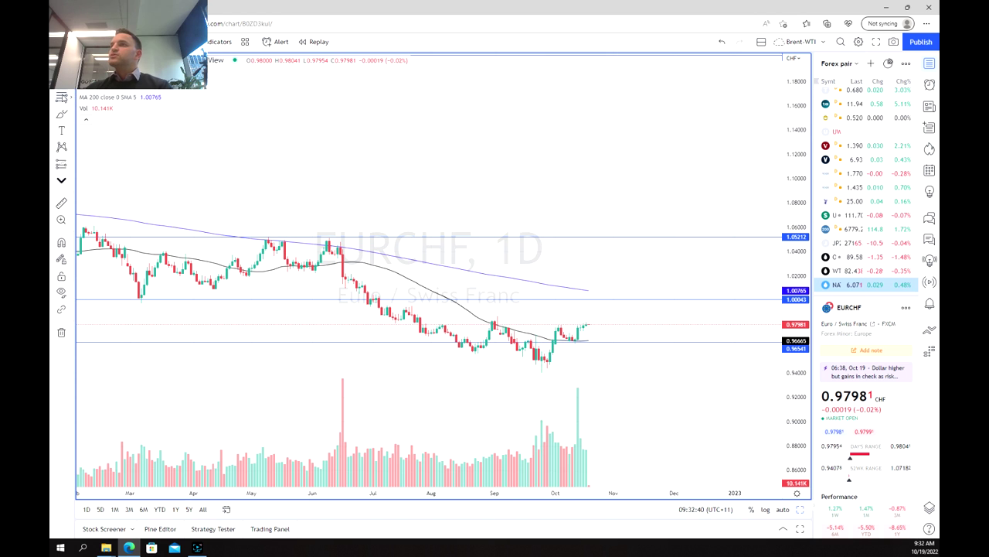
Brush three arcs under the September head, August left shoulder and October right shoulder lows.
{"action": "left_click", "coordinate": [61, 114]}
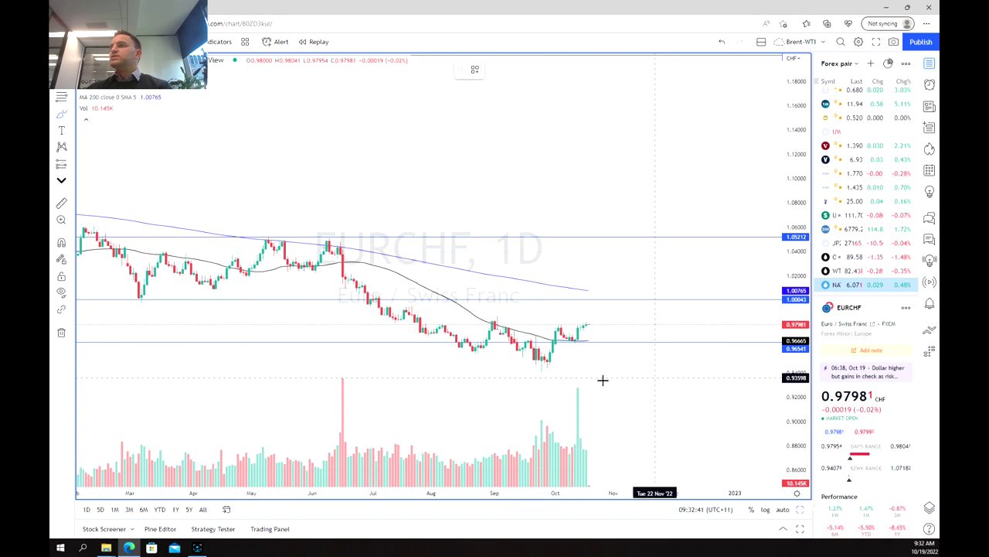
{"action": "mouse_move", "coordinate": [524, 353]}
{"action": "left_mouse_down"}
{"action": "mouse_move", "coordinate": [544, 376]}
{"action": "mouse_move", "coordinate": [558, 359]}
{"action": "left_mouse_up"}
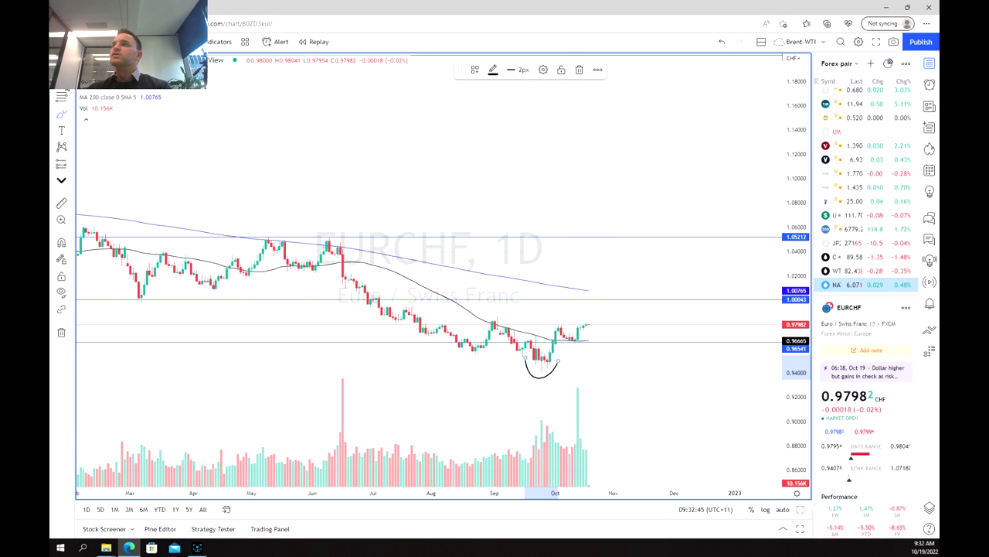
{"action": "left_click", "coordinate": [61, 113]}
{"action": "mouse_move", "coordinate": [443, 341]}
{"action": "left_mouse_down"}
{"action": "mouse_move", "coordinate": [447, 360]}
{"action": "mouse_move", "coordinate": [483, 354]}
{"action": "left_mouse_up"}
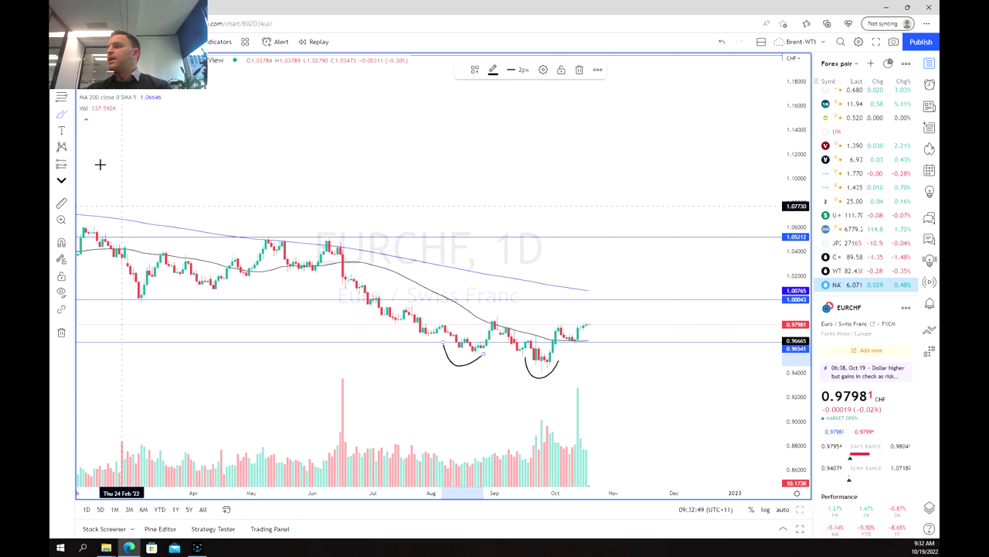
{"action": "mouse_move", "coordinate": [564, 334]}
{"action": "left_mouse_down"}
{"action": "mouse_move", "coordinate": [568, 348]}
{"action": "mouse_move", "coordinate": [594, 340]}
{"action": "left_mouse_up"}
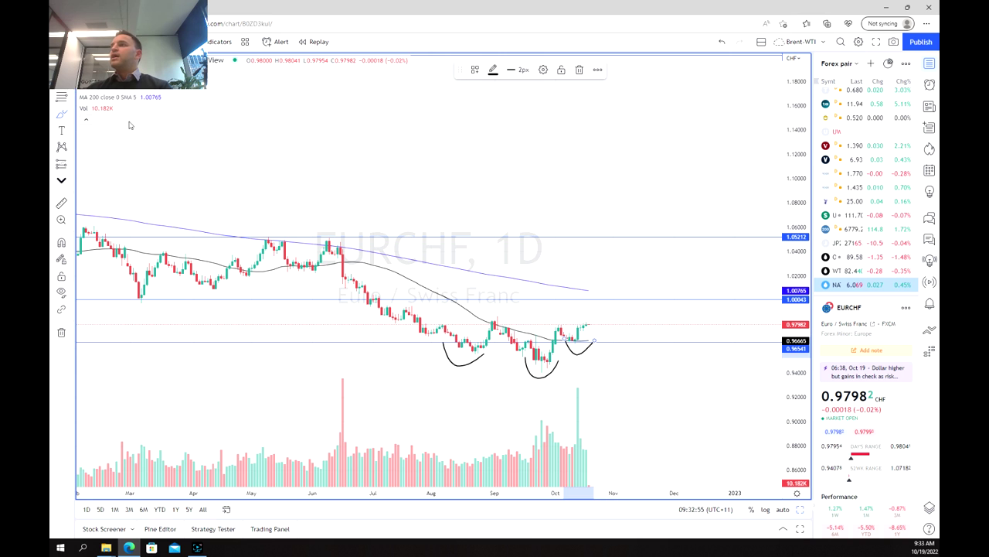
{"action": "key", "text": "Escape"}
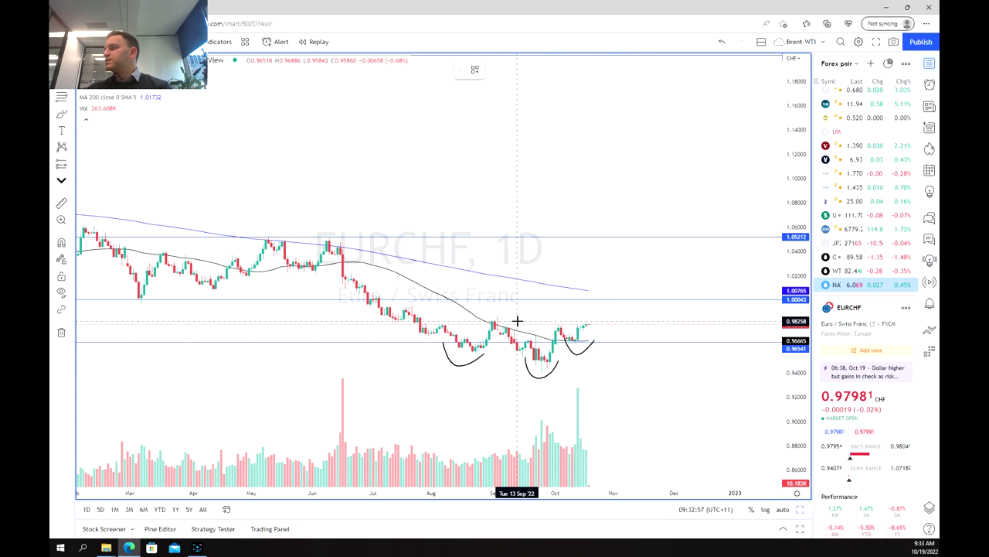
Place a horizontal neckline at 0.98258 across the pattern's highs.
{"action": "left_click", "coordinate": [517, 320]}
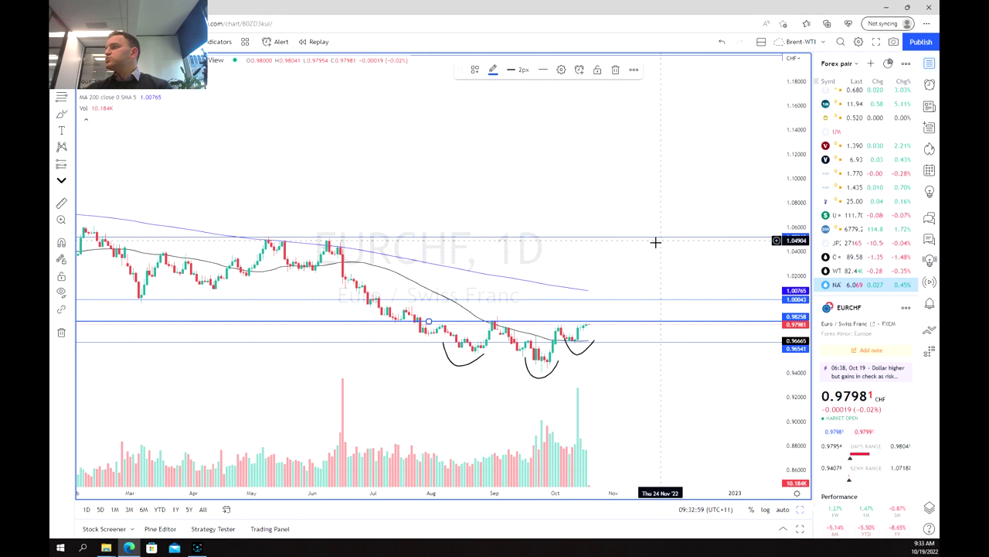
{"action": "scroll", "coordinate": [574, 266], "scroll_direction": "down", "scroll_amount": 5}
{"action": "scroll", "coordinate": [574, 265], "scroll_direction": "up", "scroll_amount": 5}
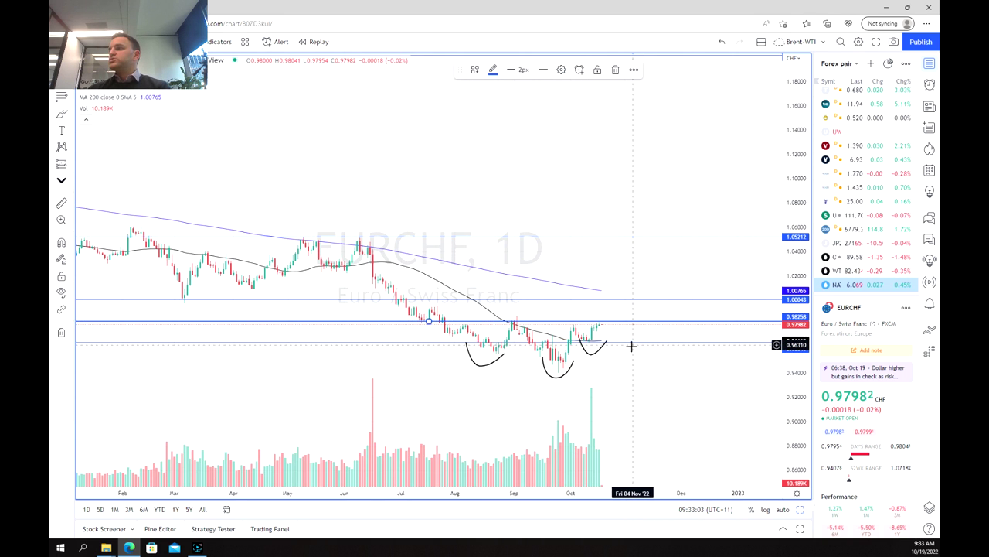
{"action": "scroll", "coordinate": [632, 346], "scroll_direction": "up", "scroll_amount": 5}
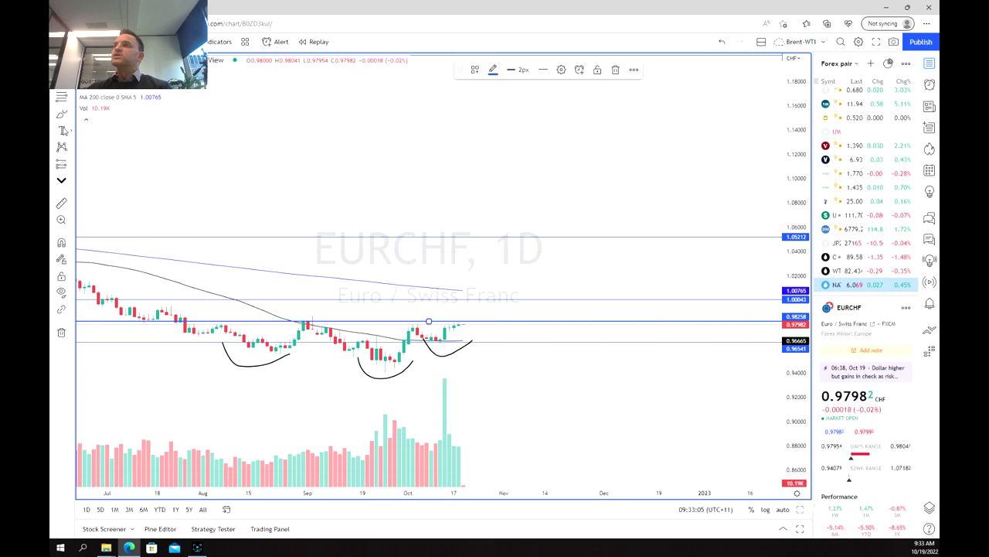
{"action": "left_click", "coordinate": [488, 404]}
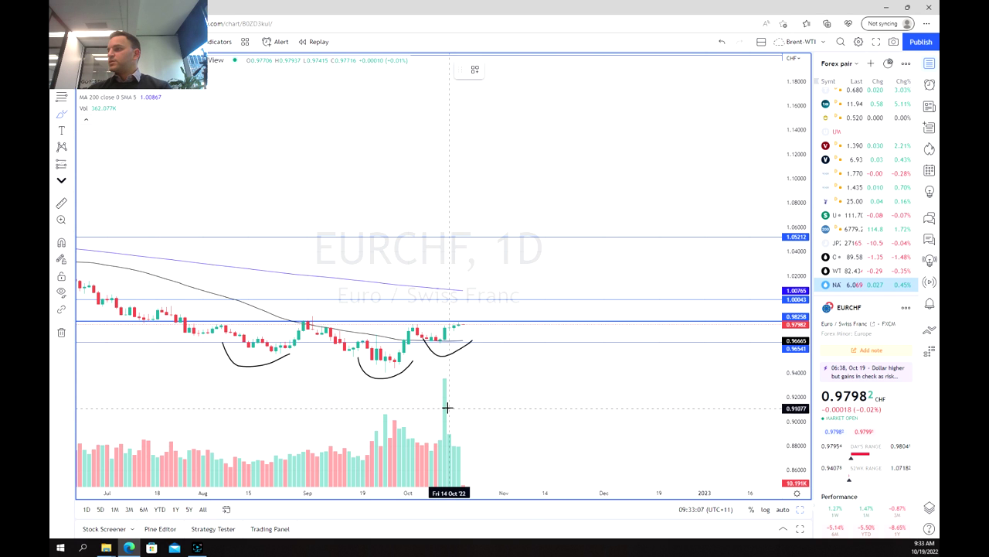
Sketch a brush arch over the mid-October volume spike.
{"action": "mouse_move", "coordinate": [430, 408]}
{"action": "left_mouse_down"}
{"action": "mouse_move", "coordinate": [444, 376]}
{"action": "mouse_move", "coordinate": [478, 393]}
{"action": "left_mouse_up"}
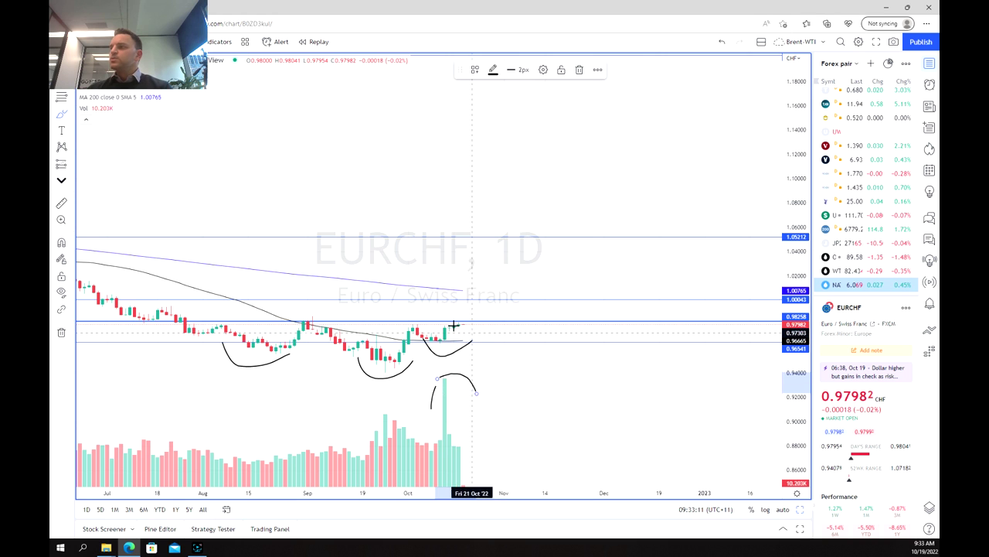
{"action": "scroll", "coordinate": [454, 326], "scroll_direction": "down", "scroll_amount": 8}
{"action": "scroll", "coordinate": [454, 325], "scroll_direction": "up", "scroll_amount": 2}
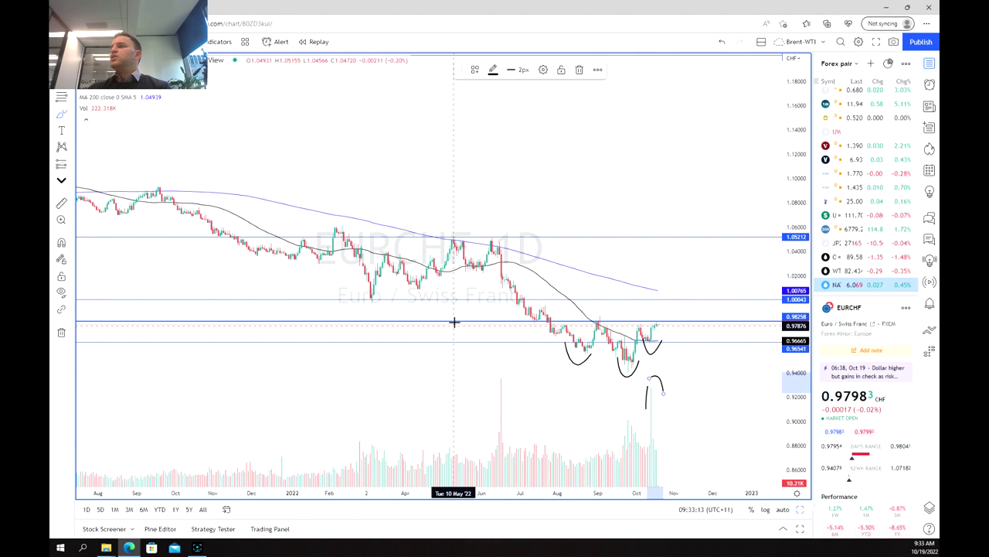
{"action": "scroll", "coordinate": [614, 287], "scroll_direction": "up", "scroll_amount": 4}
{"action": "scroll", "coordinate": [561, 300], "scroll_direction": "up", "scroll_amount": 1}
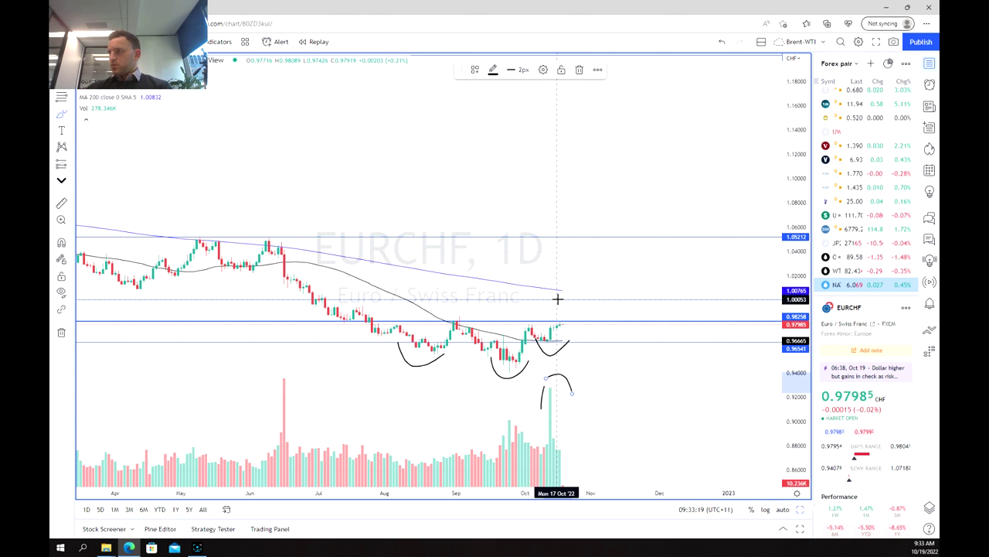
{"action": "scroll", "coordinate": [562, 298], "scroll_direction": "down", "scroll_amount": 4}
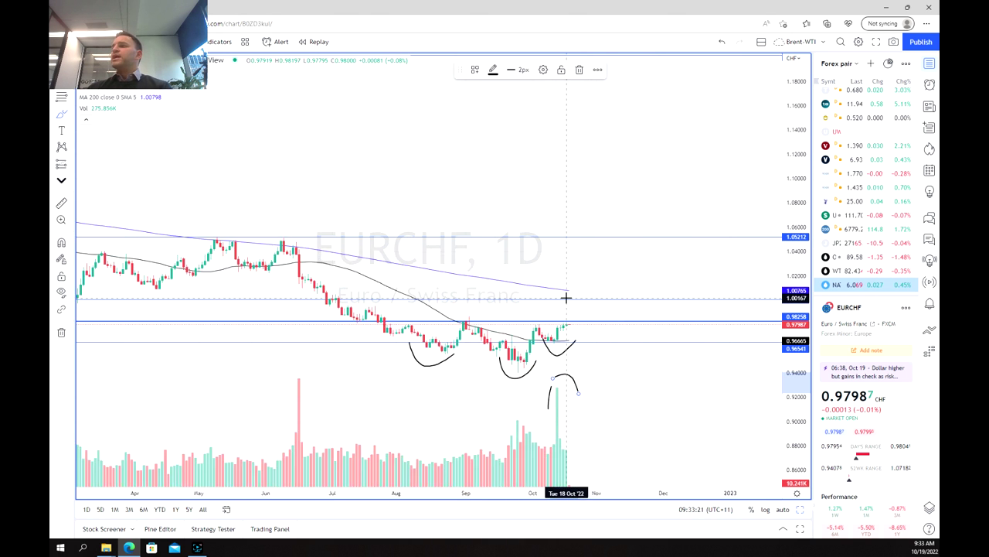
{"action": "scroll", "coordinate": [566, 298], "scroll_direction": "down", "scroll_amount": 2}
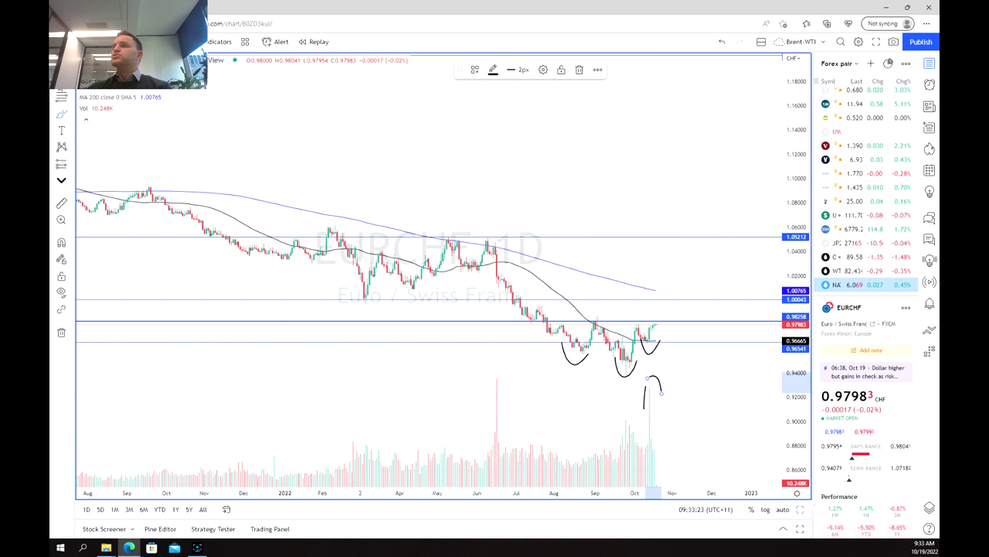
{"action": "left_click", "coordinate": [58, 112]}
Sketch the projected breakout path rising from the neckline toward 1.05212.
{"action": "left_click", "coordinate": [656, 310]}
{"action": "mouse_move", "coordinate": [654, 319]}
{"action": "left_mouse_down"}
{"action": "mouse_move", "coordinate": [661, 299]}
{"action": "mouse_move", "coordinate": [683, 290]}
{"action": "mouse_move", "coordinate": [702, 242]}
{"action": "left_mouse_up"}
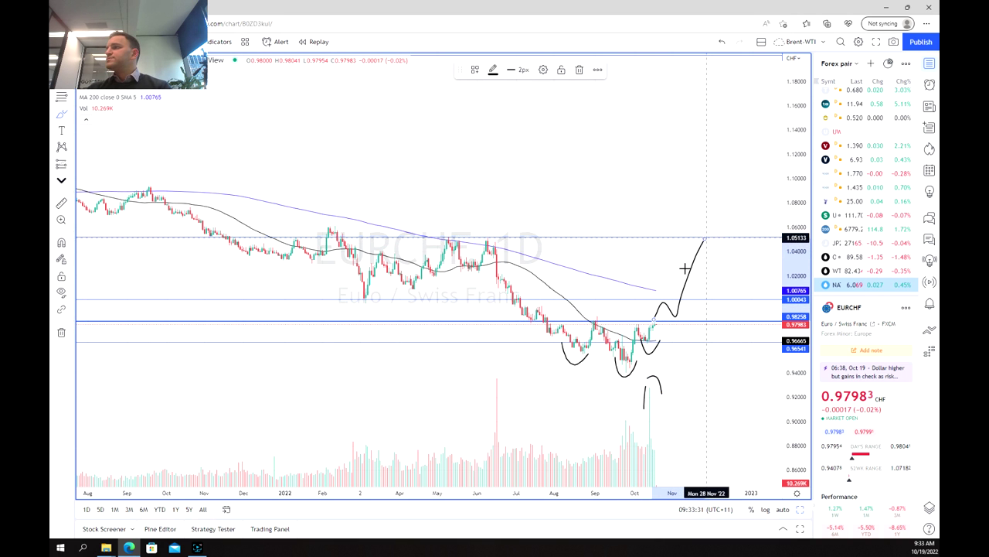
{"action": "scroll", "coordinate": [684, 268], "scroll_direction": "up", "scroll_amount": 5}
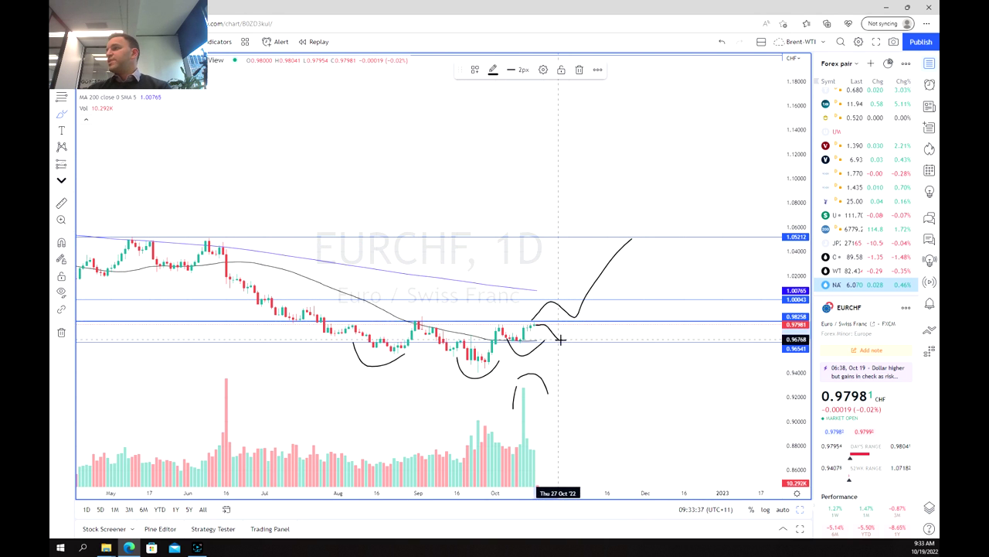
Draw a small loop circling the neckline retest point.
{"action": "left_click", "coordinate": [565, 341]}
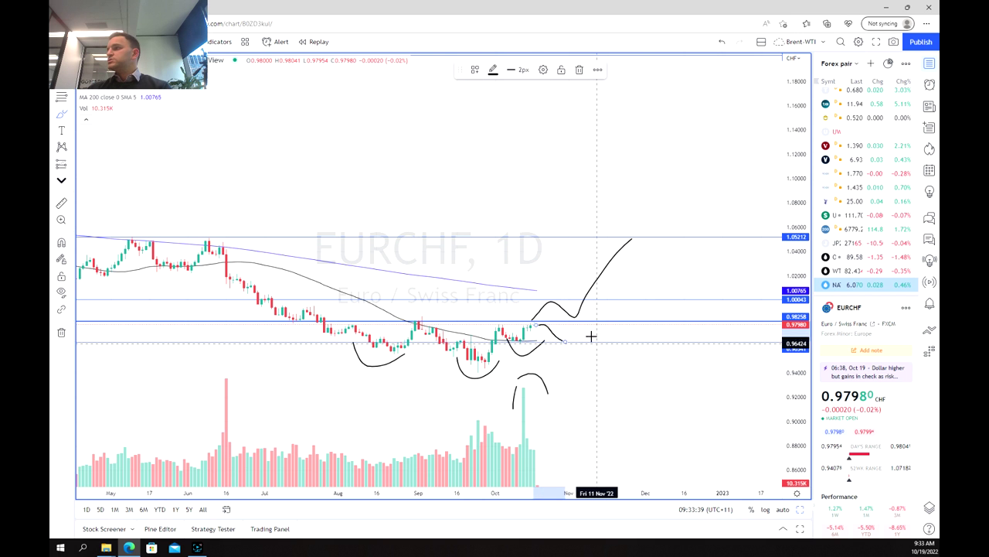
{"action": "scroll", "coordinate": [514, 245], "scroll_direction": "down", "scroll_amount": 3}
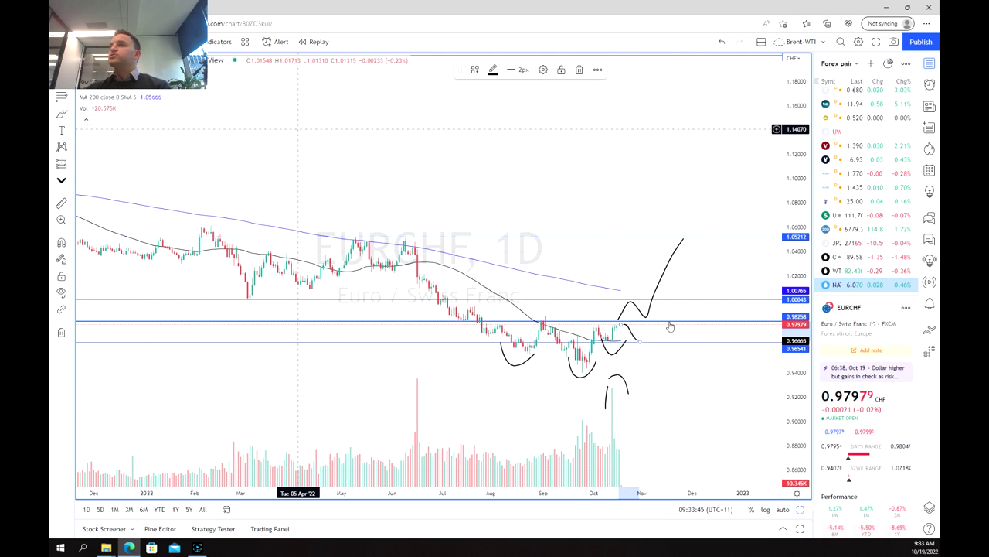
{"action": "scroll", "coordinate": [657, 321], "scroll_direction": "up", "scroll_amount": 2}
{"action": "left_click", "coordinate": [61, 114]}
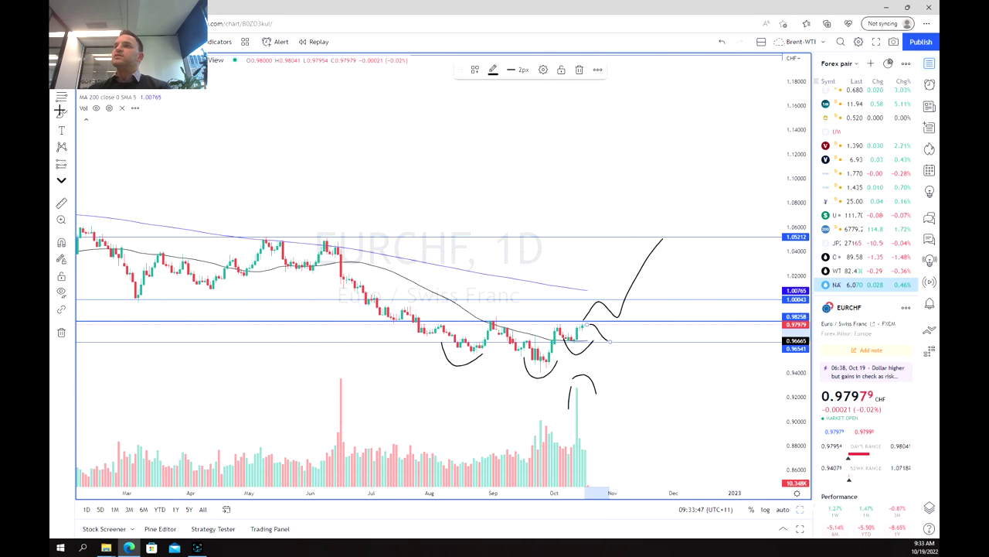
{"action": "left_click_drag", "start_coordinate": [620, 314], "coordinate": [618, 318]}
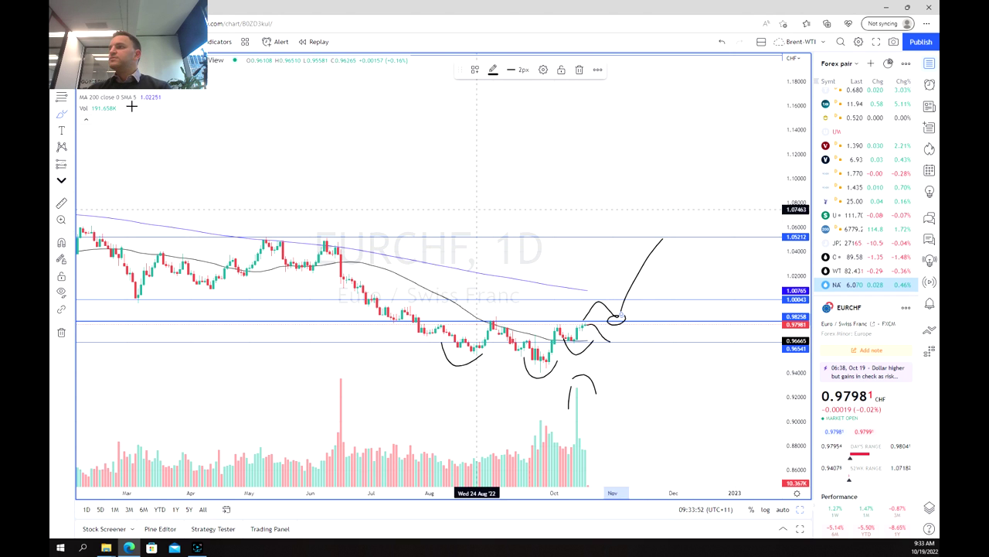
Place a long position at the neckline targeting about 1.0517, stop near 0.9631, reward/risk 3.38.
{"action": "left_click", "coordinate": [62, 166]}
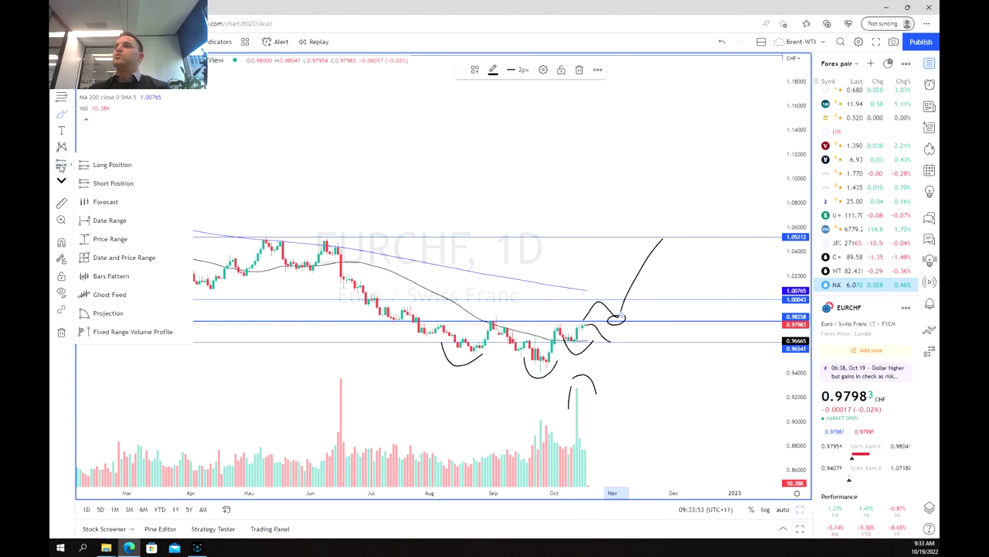
{"action": "left_click", "coordinate": [108, 164]}
{"action": "left_click", "coordinate": [648, 307]}
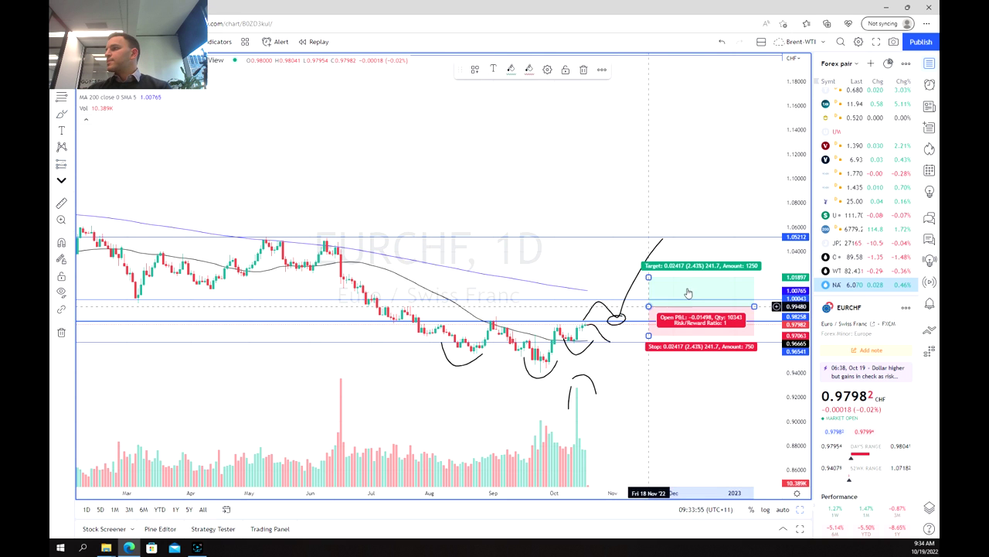
{"action": "mouse_move", "coordinate": [690, 283]}
{"action": "left_mouse_down"}
{"action": "mouse_move", "coordinate": [615, 296]}
{"action": "mouse_move", "coordinate": [612, 236]}
{"action": "left_mouse_up"}
{"action": "left_click_drag", "start_coordinate": [616, 350], "coordinate": [615, 344]}
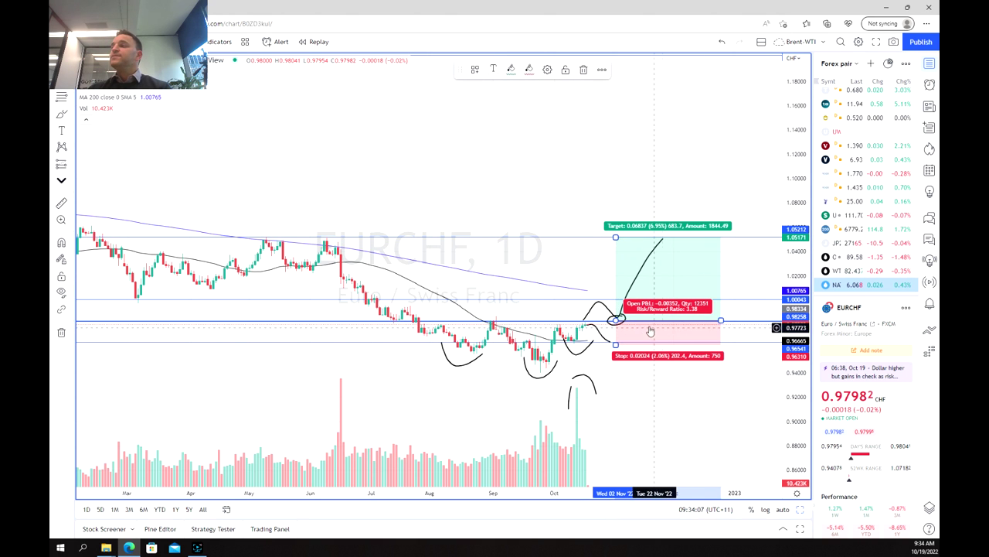